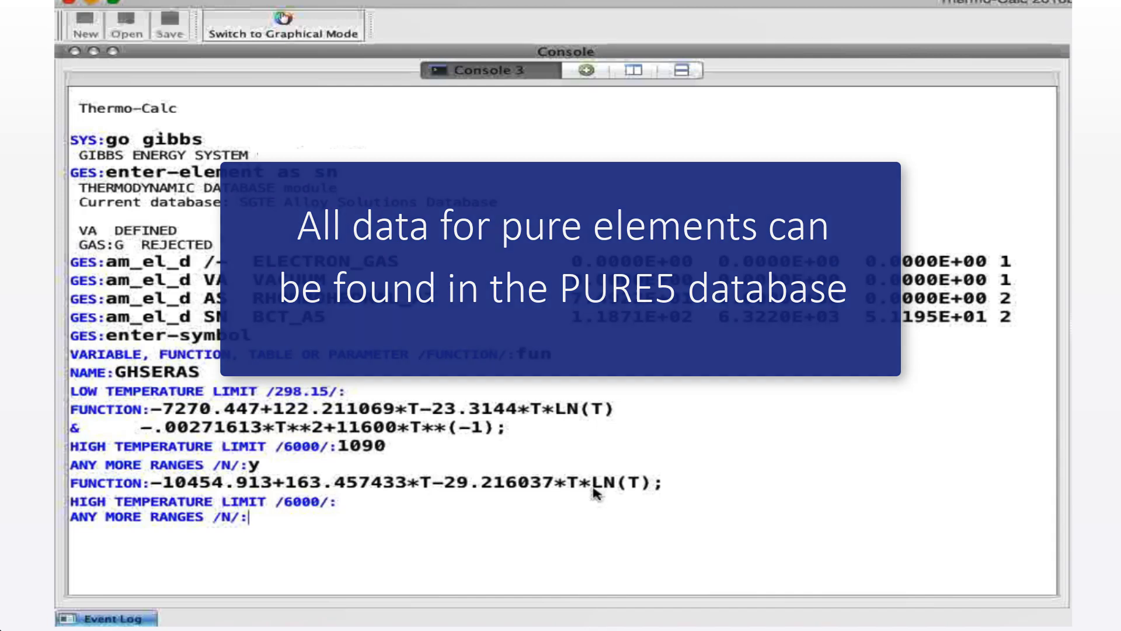
End the GHSERAS function without more ranges and start entering a phase named liquid with the default type code and one sublattice
key(Return)
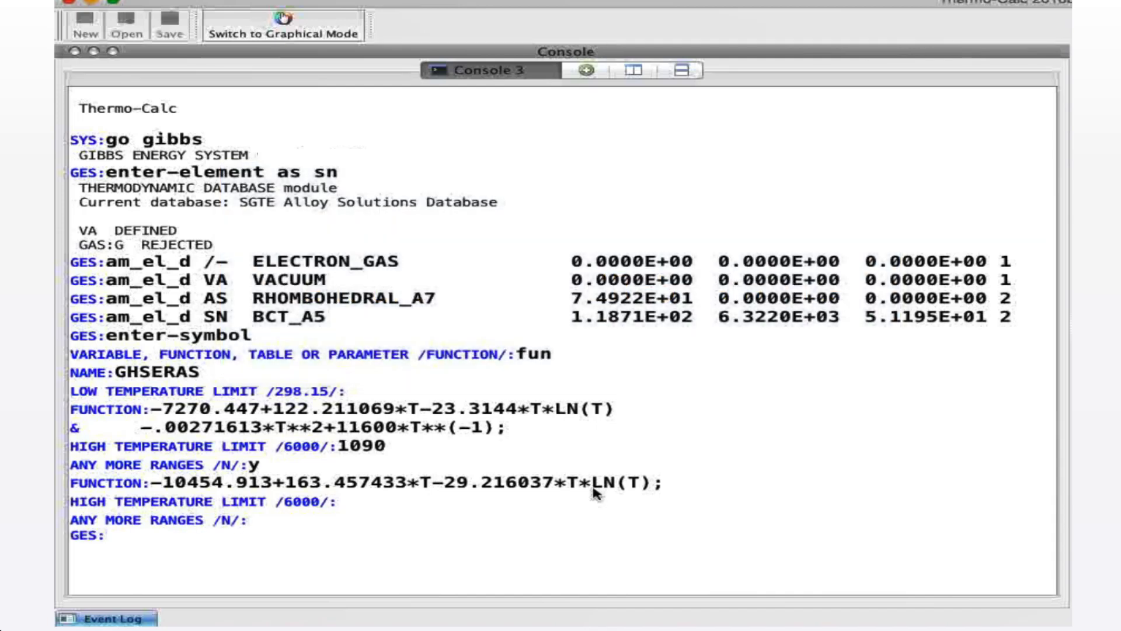
text(enter-phase)
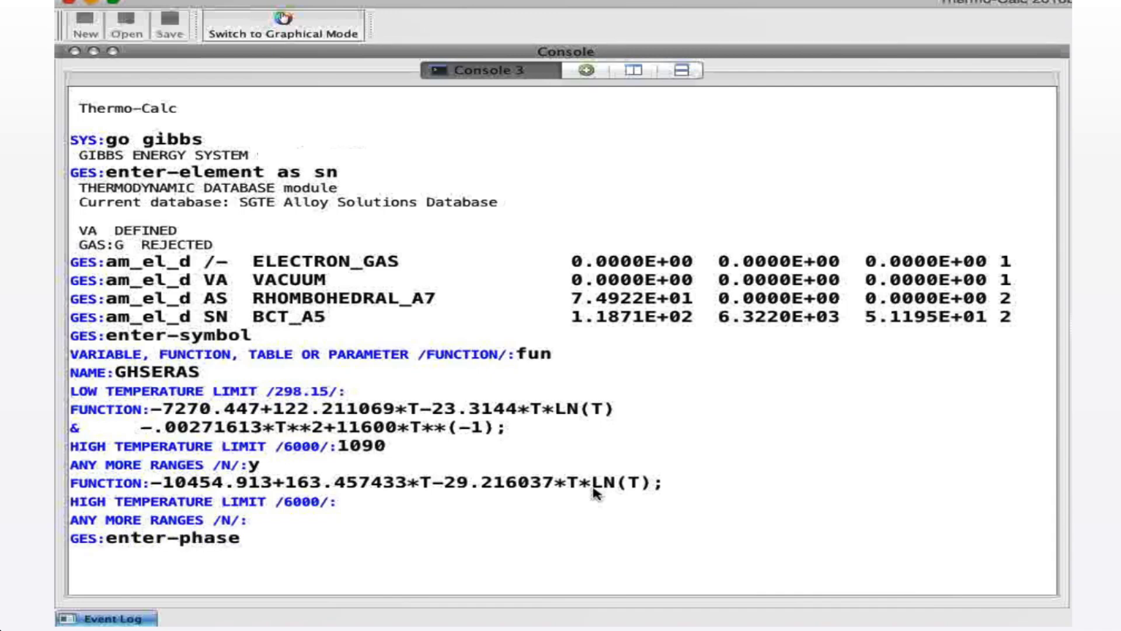
key(Return)
text(liquid)
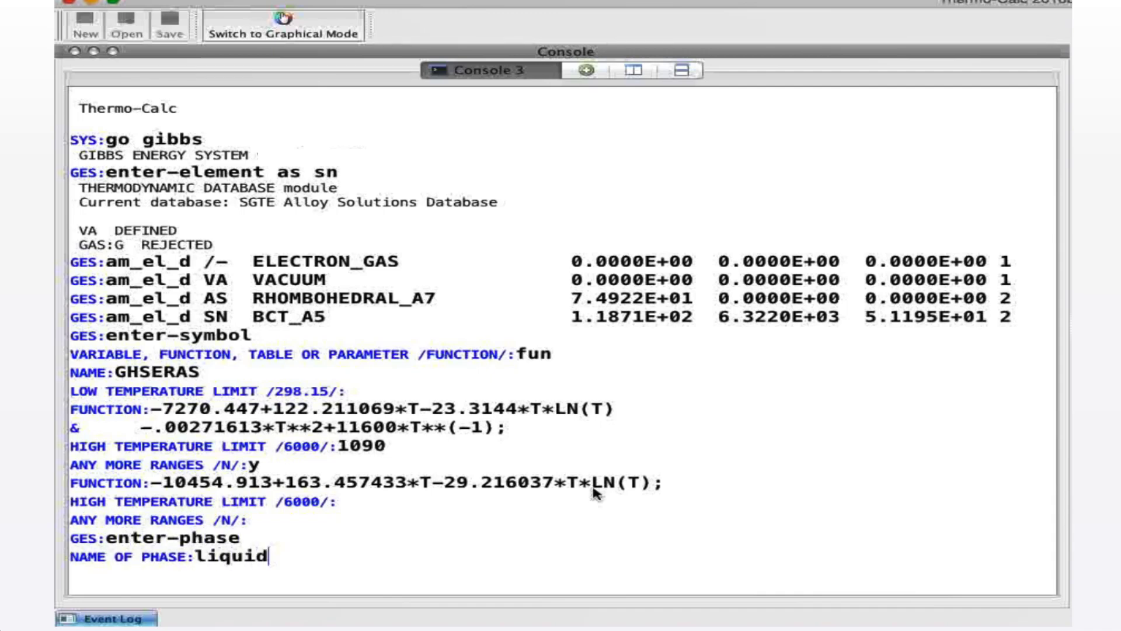
key(Return)
key(Return)
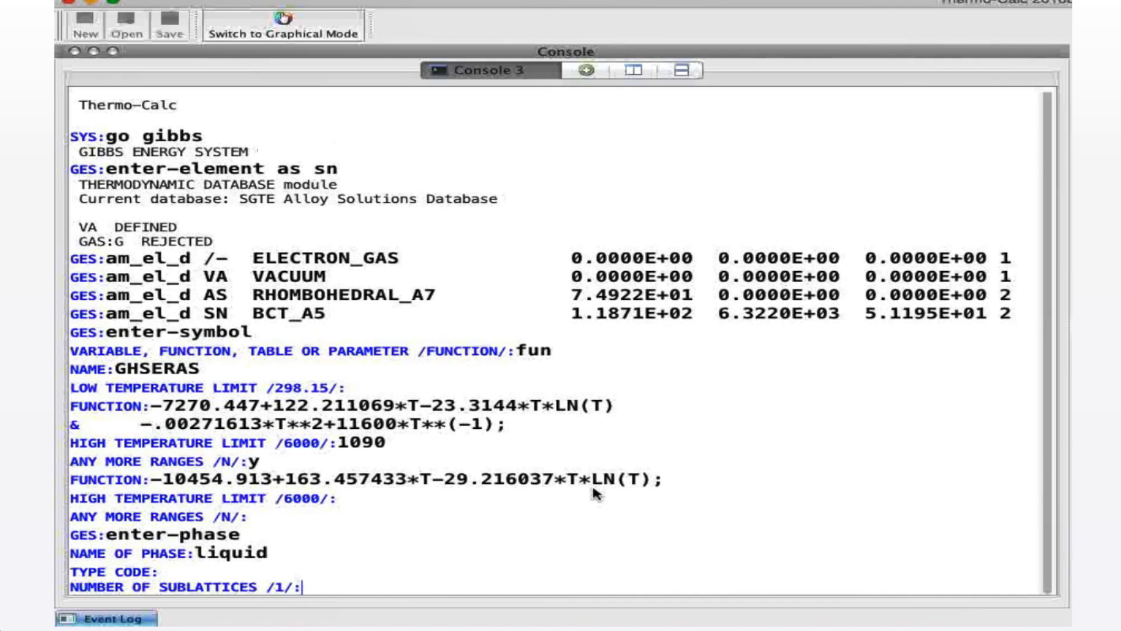
key(Return)
Enter as and sn as the liquid phase's constituents, with no constituents added later and no list of possible parameters
text(as)
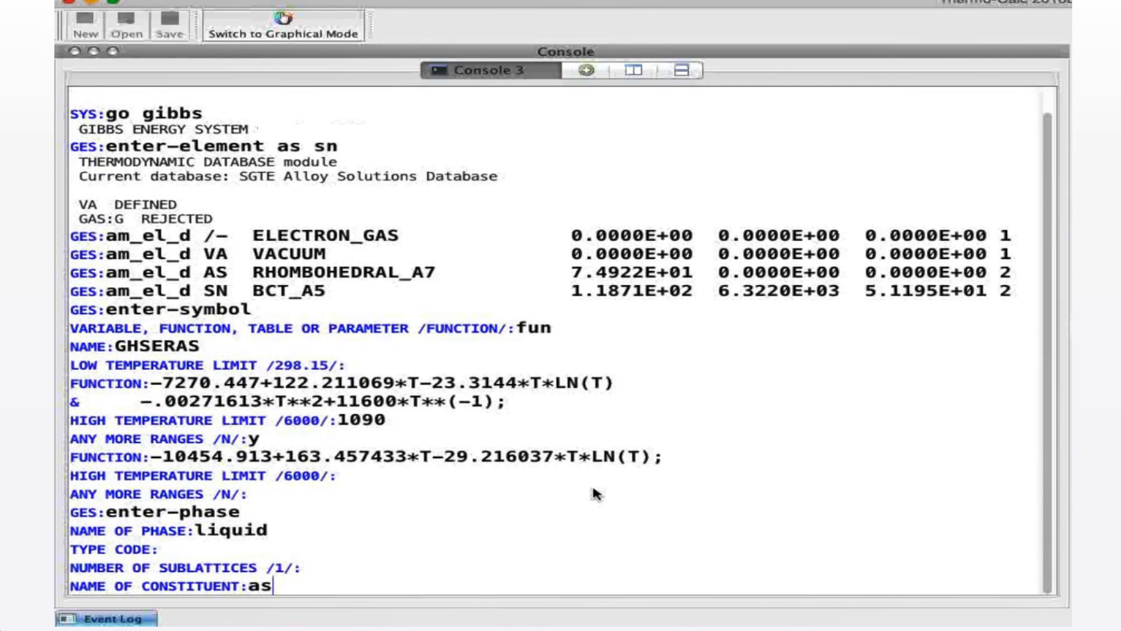
text( sn)
key(Return)
key(Return)
key(Return)
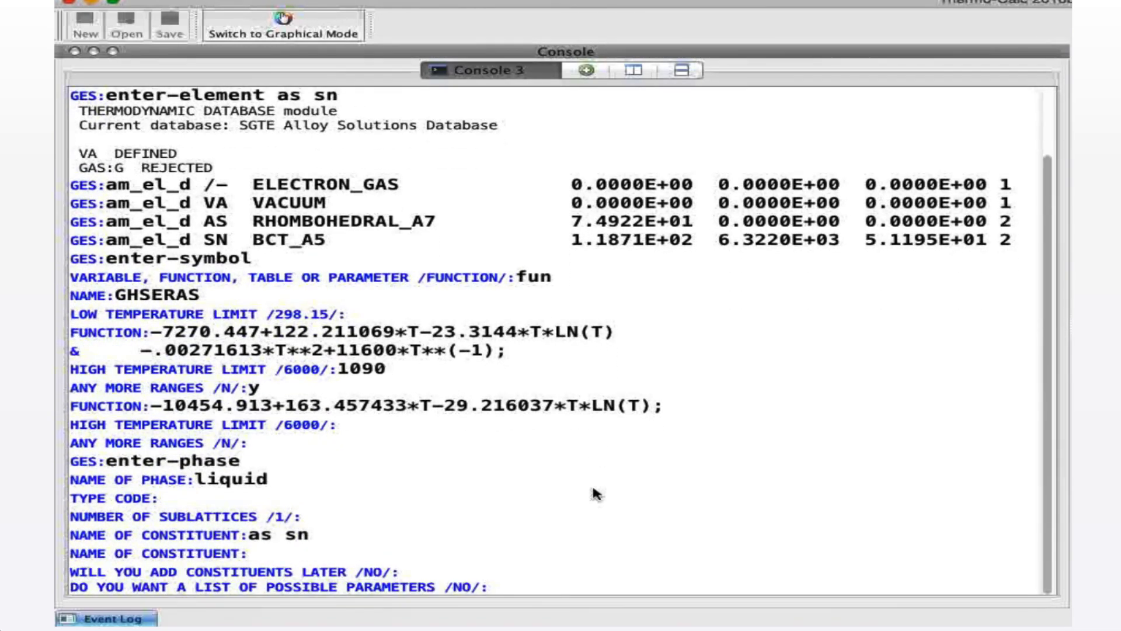
key(Return)
Start entering the interaction parameter L(Liquid,AS,SN;0) for the liquid phase
text(ent-pa)
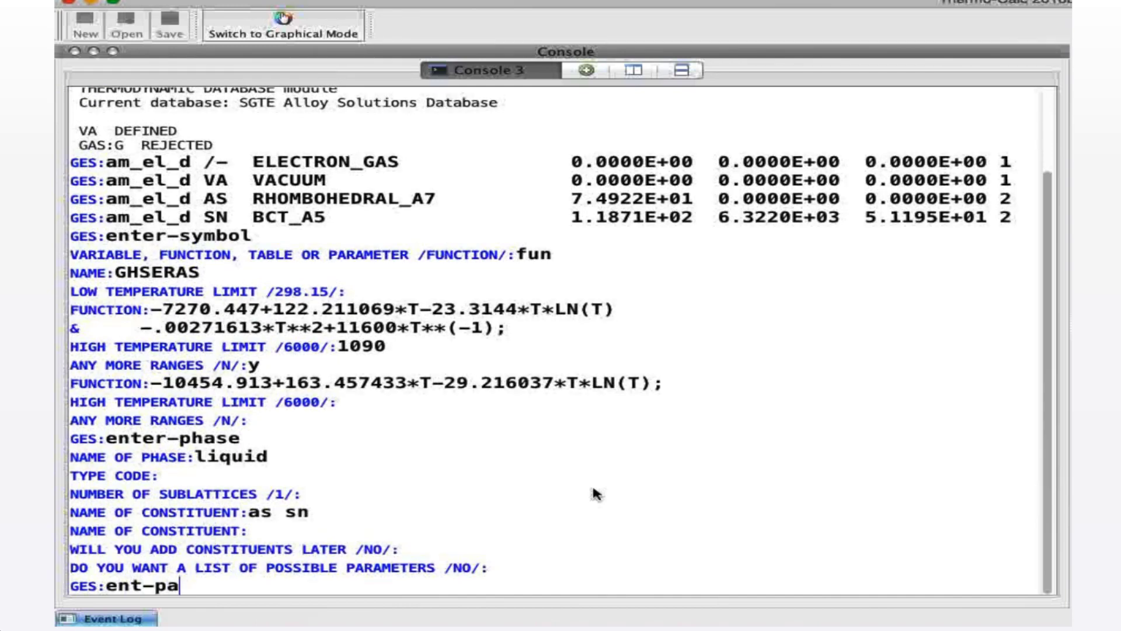
text(rameter)
key(Return)
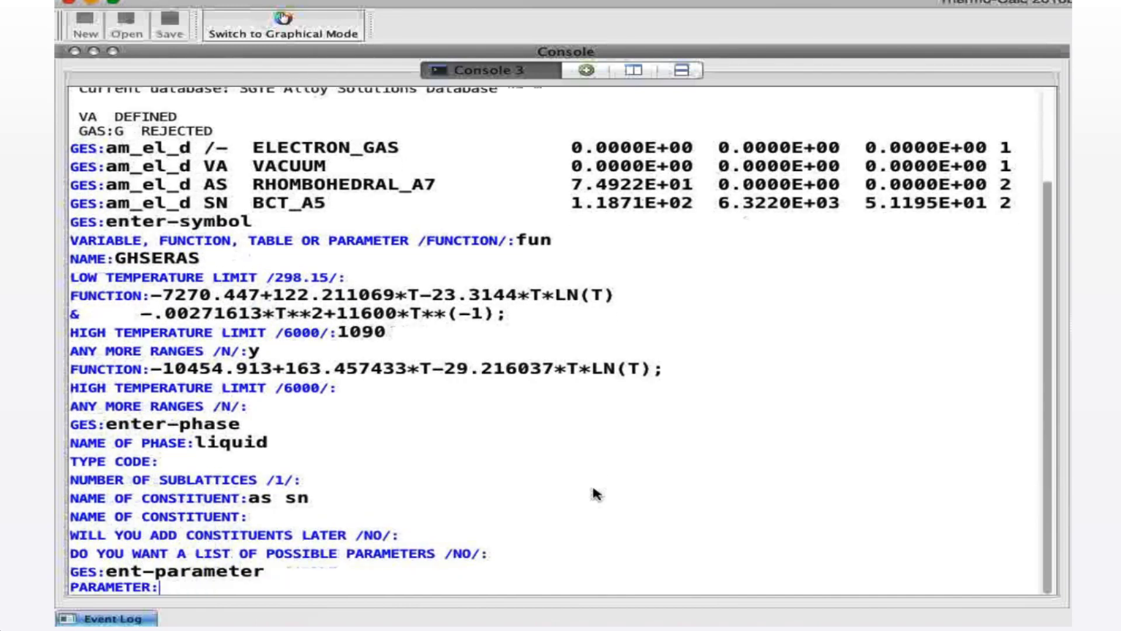
text(L)
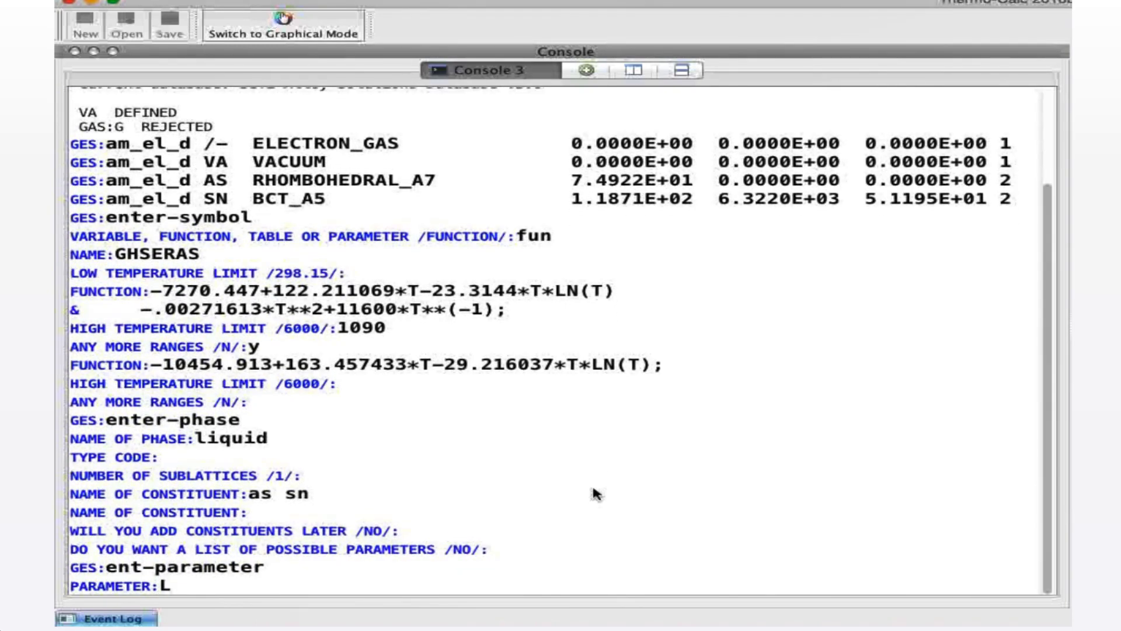
text((Liquid,AS)
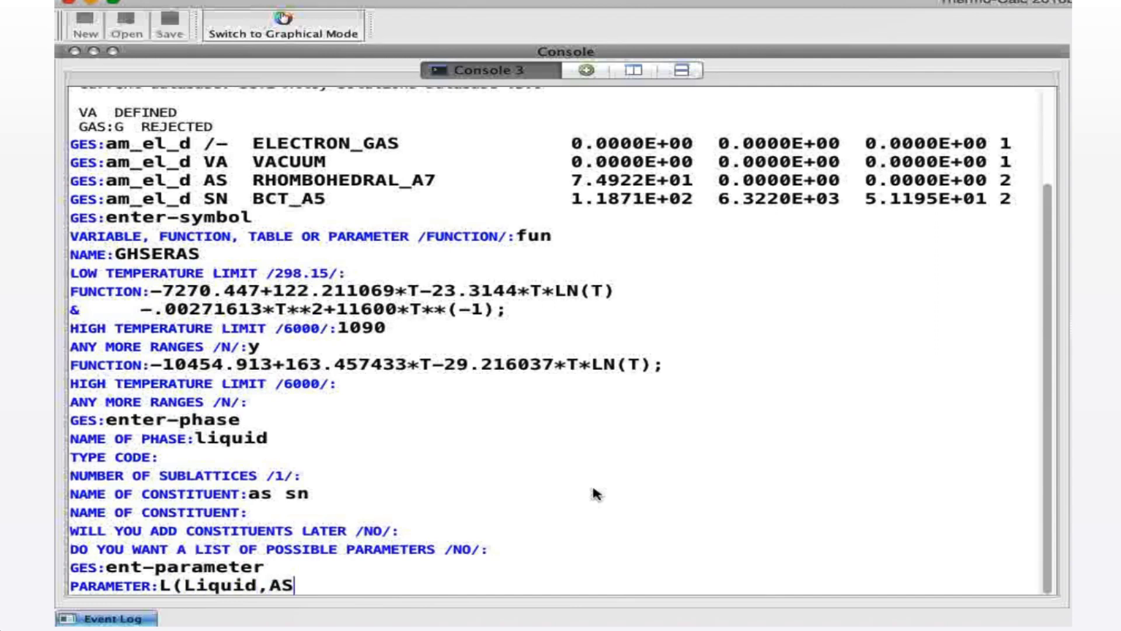
text(,SN;0))
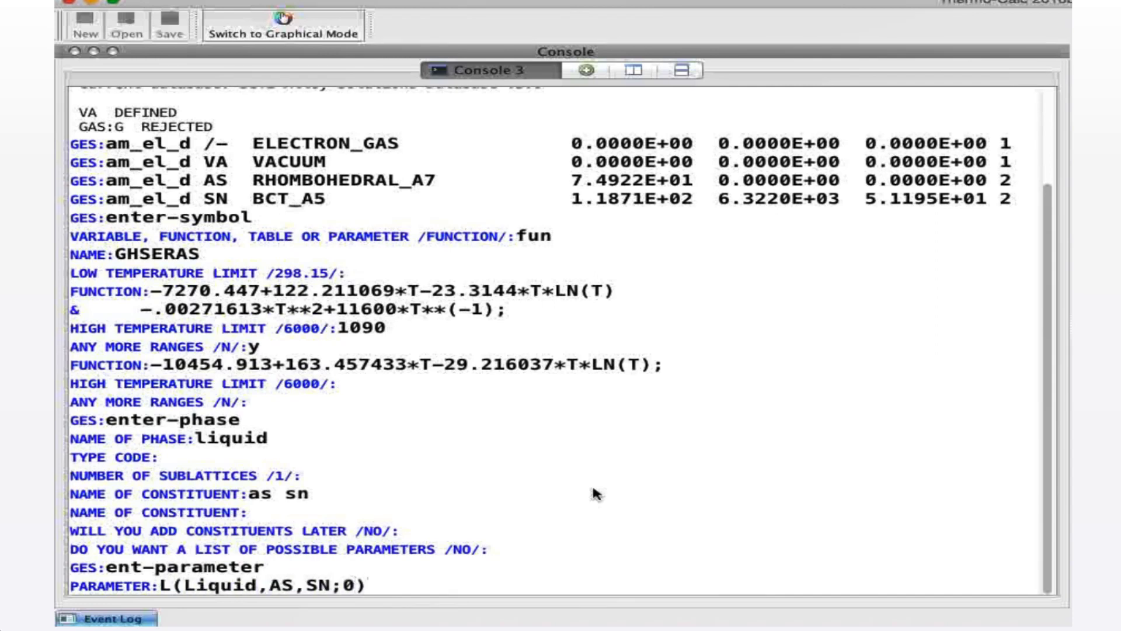
key(Return)
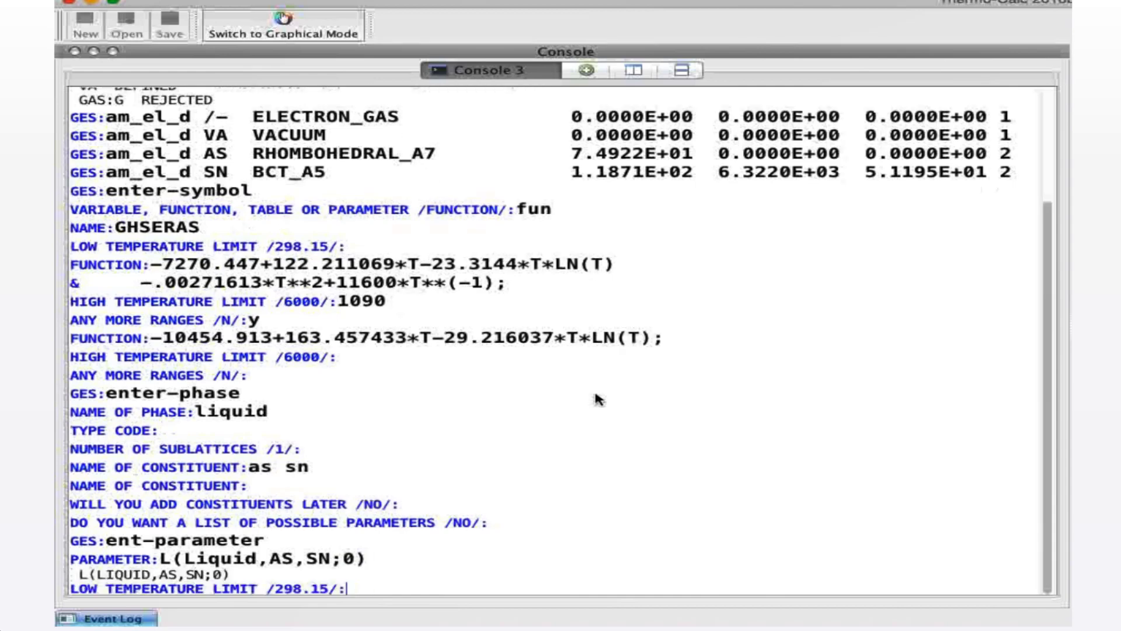
Define the parameter's function as +V1+V2*T; with the default low and high temperature limits and no more ranges
key(Return)
text(+V1)
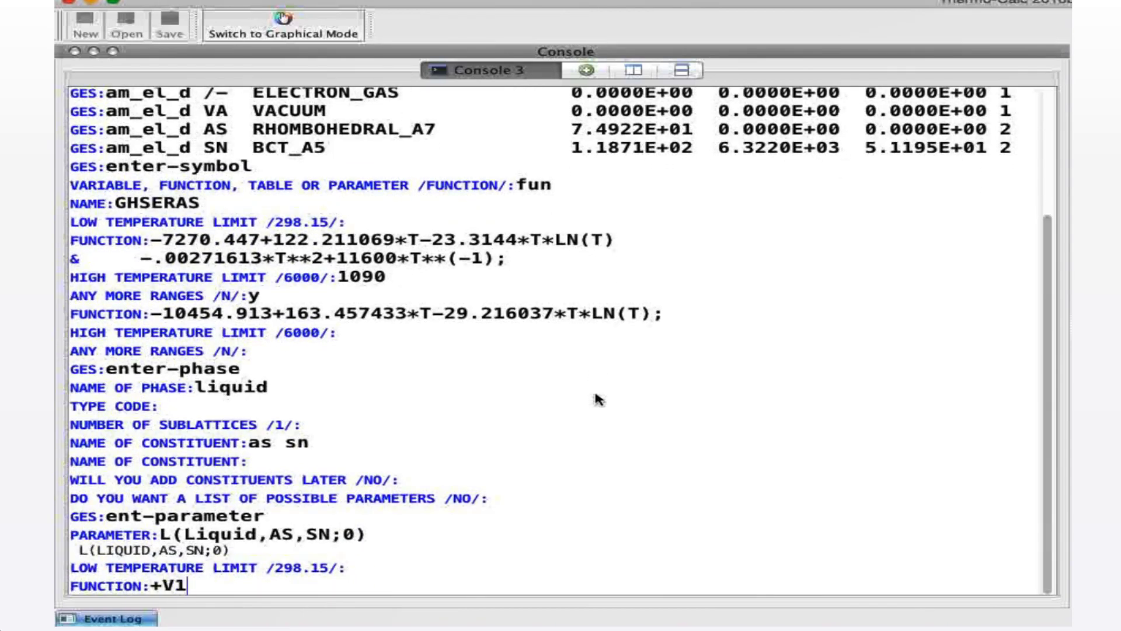
text(+V2*T;)
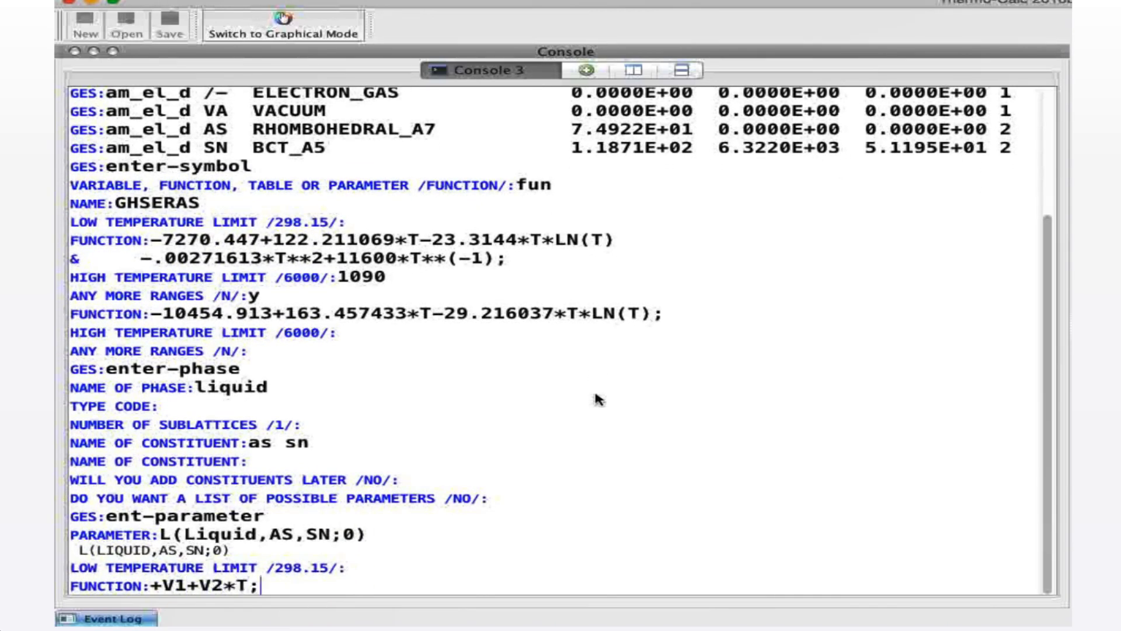
key(Return)
key(Return)
key(Return)
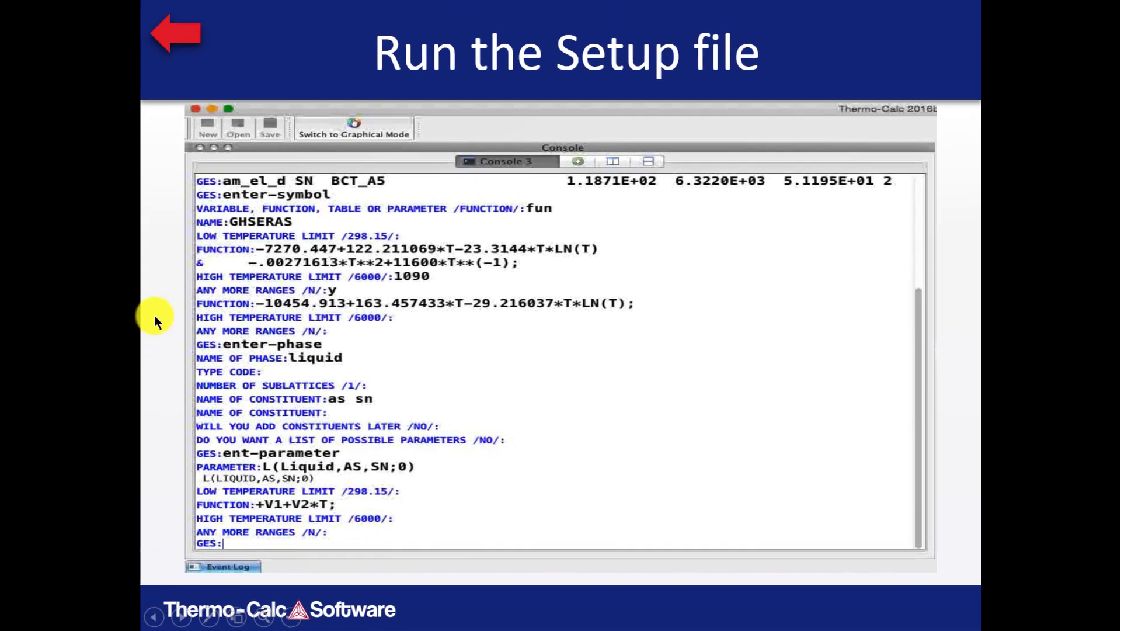
click(185, 33)
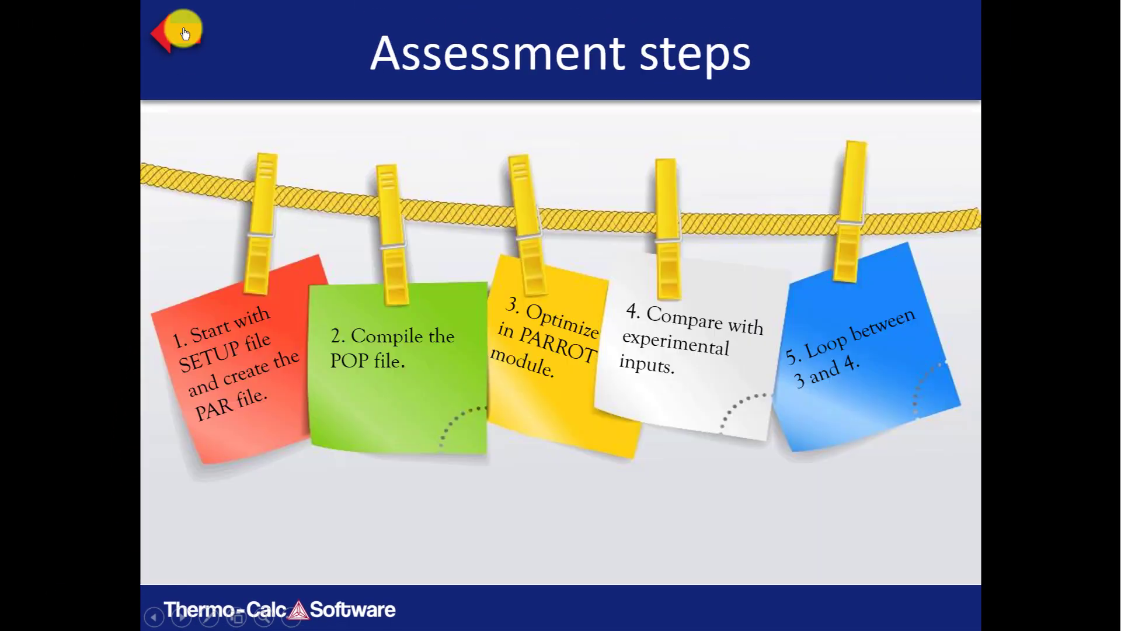
click(419, 368)
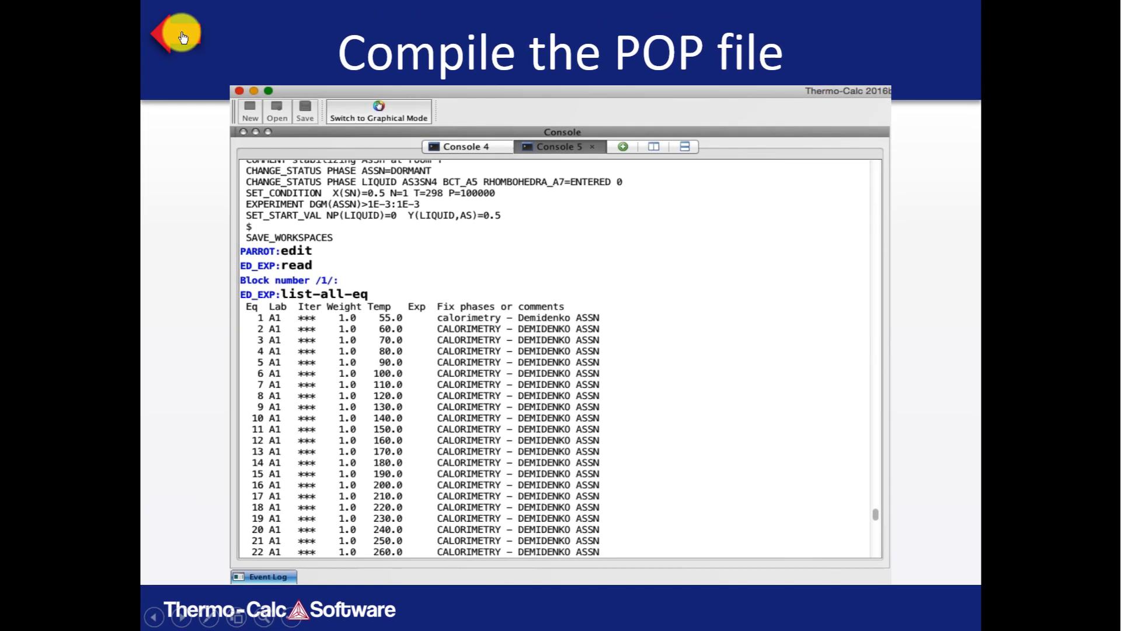
click(175, 31)
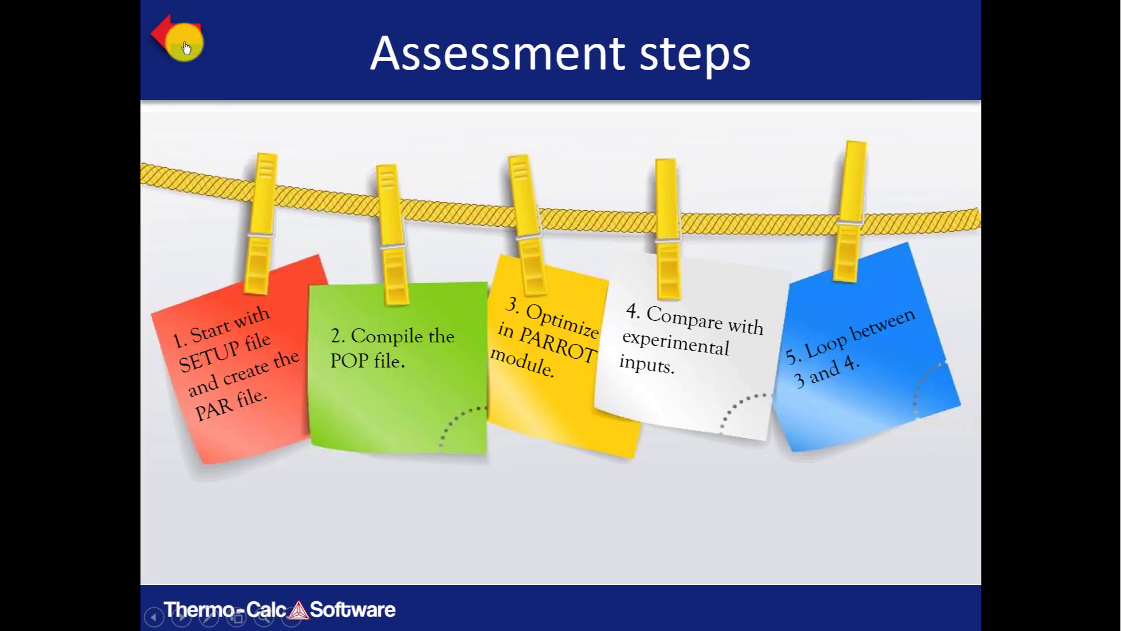
click(562, 371)
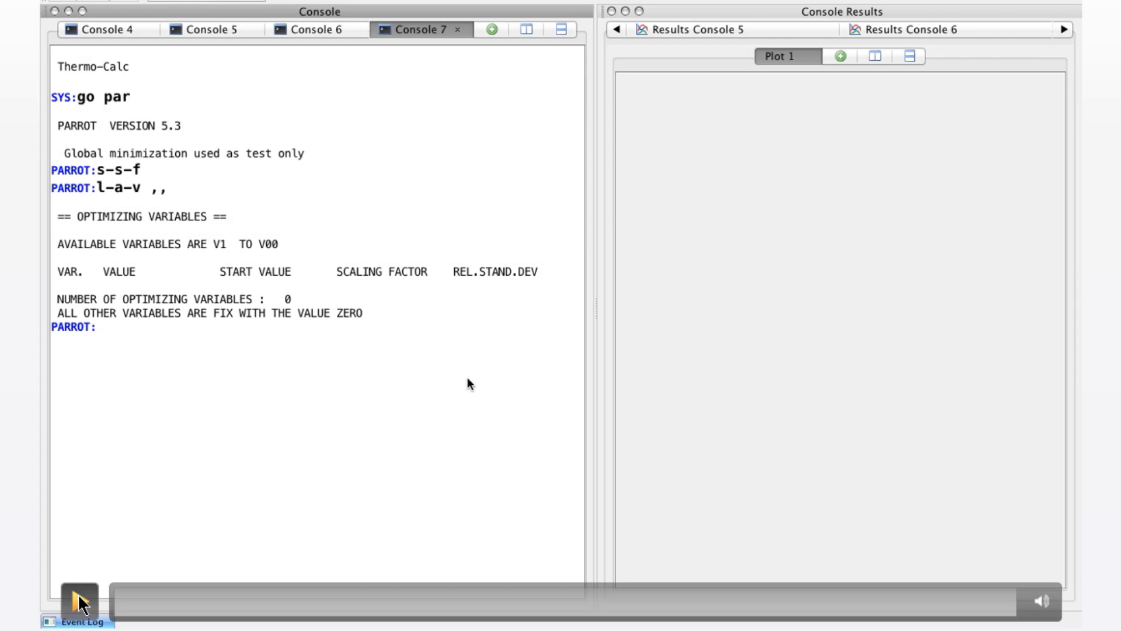
click(75, 600)
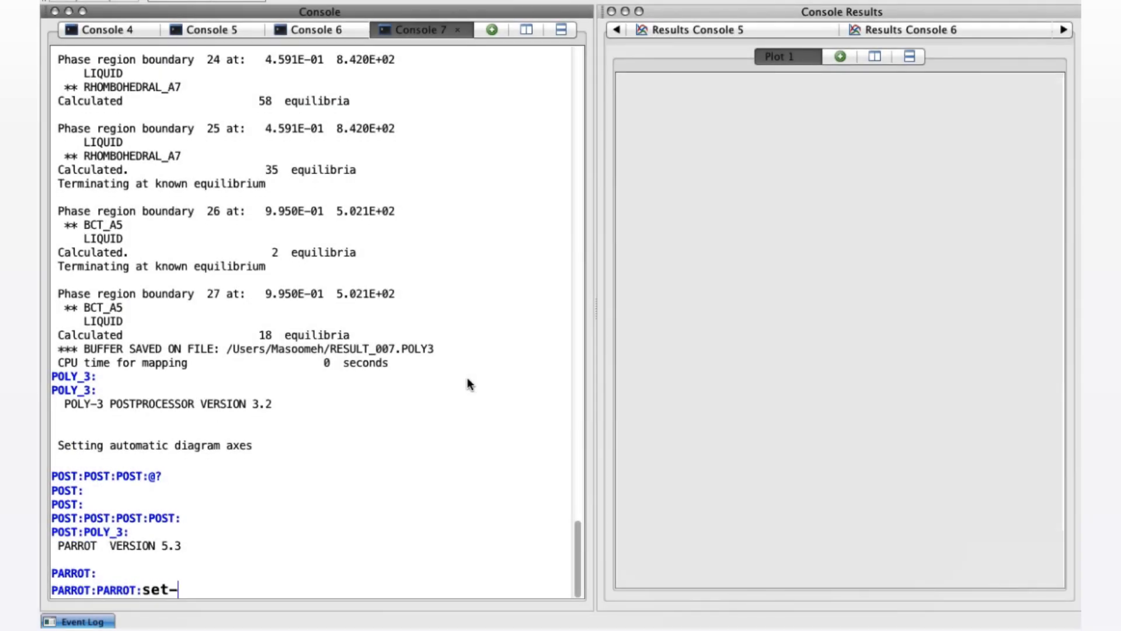
Set optimizing variable 20 to -70 and optimizing variable 21 to 1e-3 in the PARROT module
text(opt-var 20)
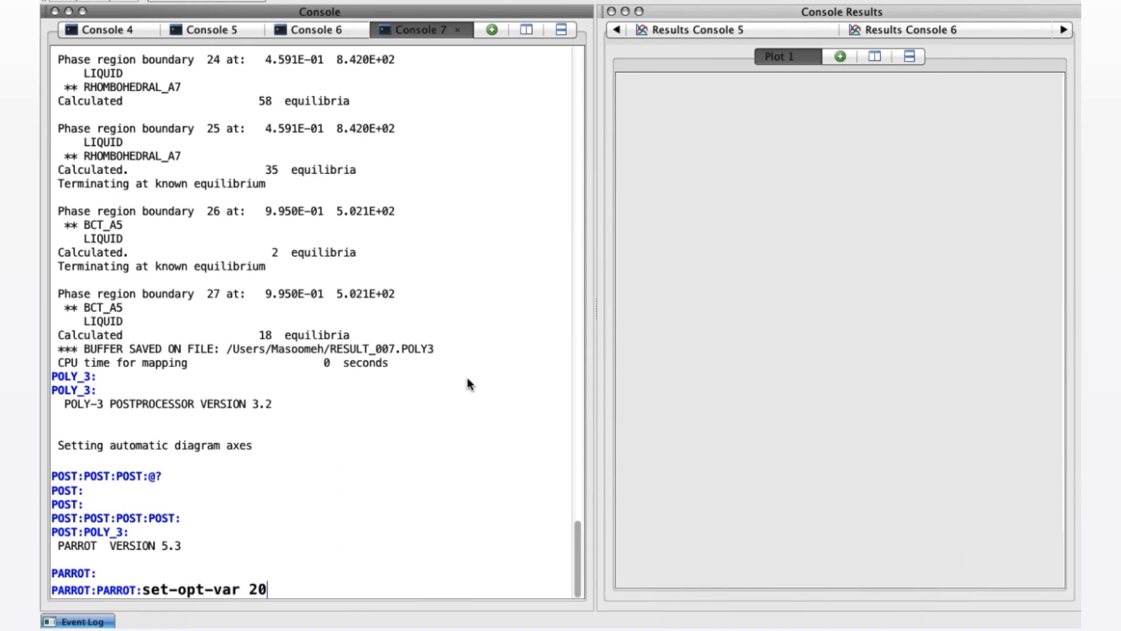
text( -70)
key(Return)
text(s-)
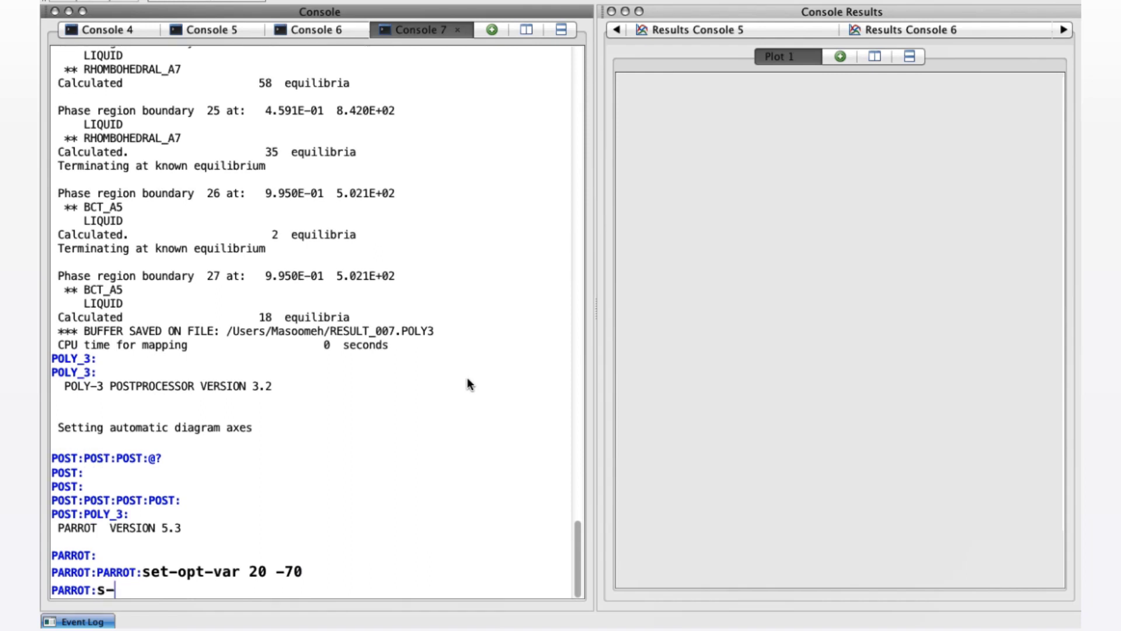
text(o-v 21 1e-3)
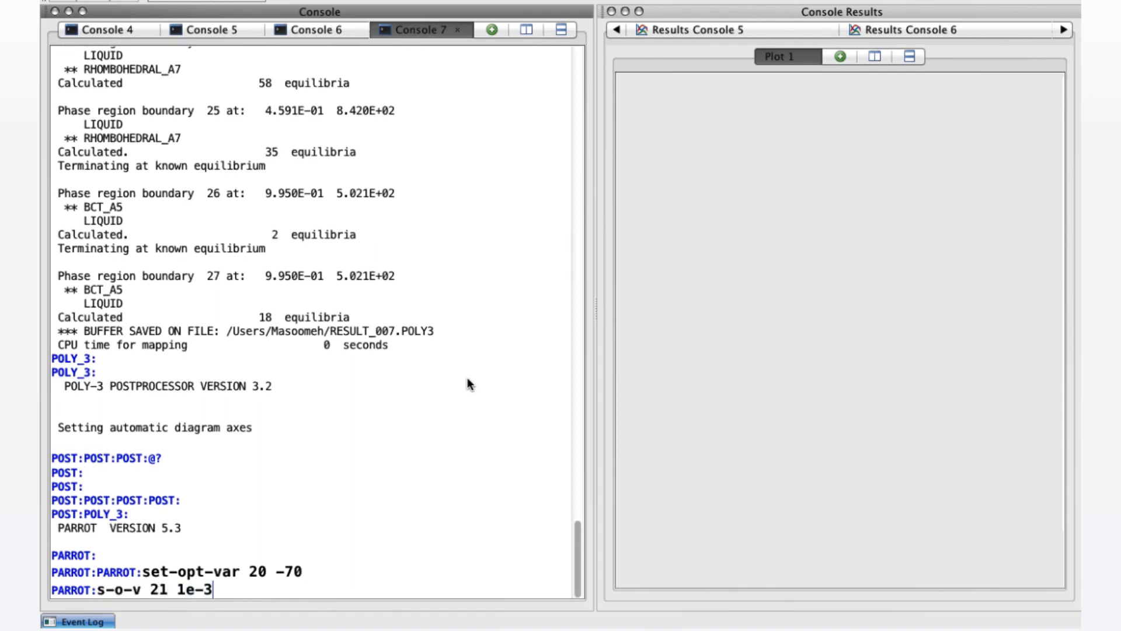
key(Return)
Set optimizing variable 22 to 1e5 and optimizing variable 23 to 1e-6
text(s-o-v )
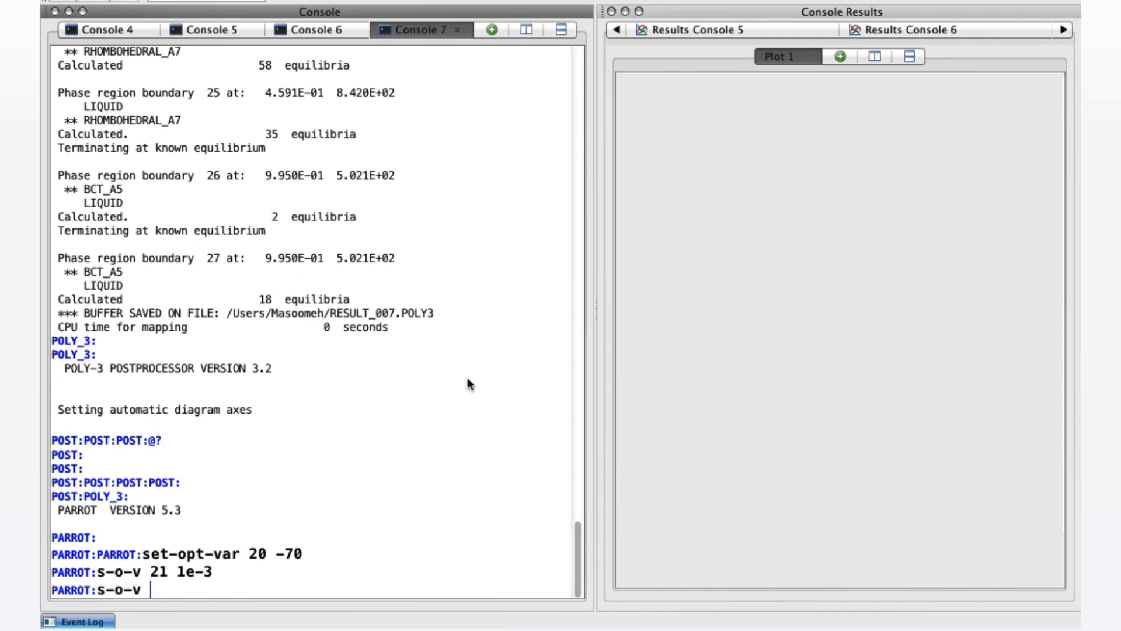
text(22 1e5)
key(Return)
text(s-o-v )
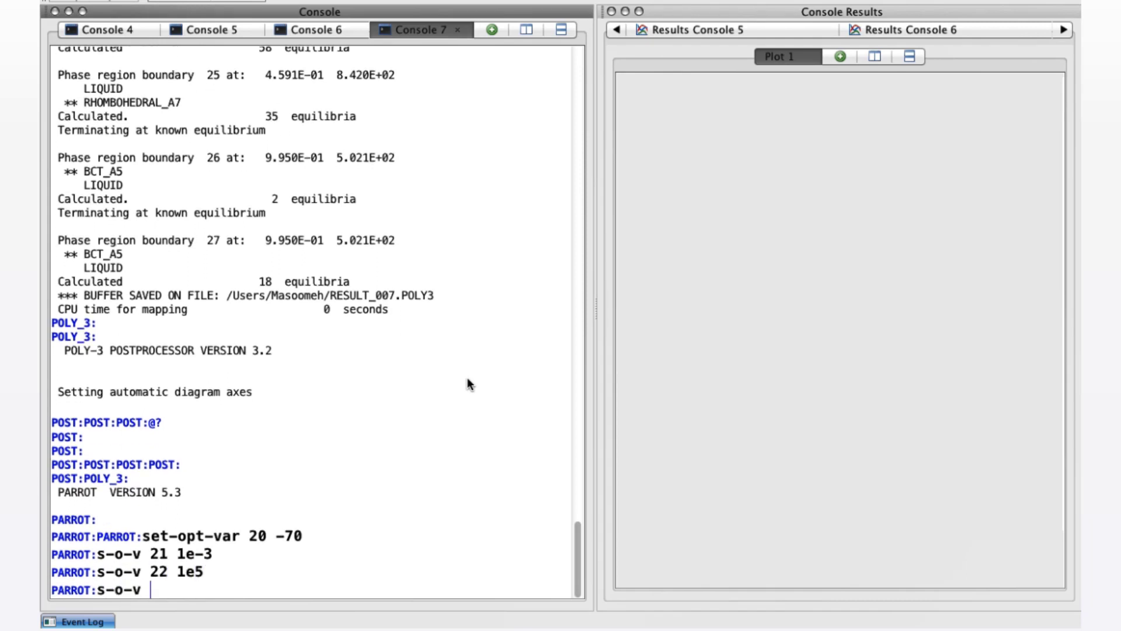
text(23 1e-6)
key(Return)
Enter the experiment editor from PARROT and read block 1
text(edit)
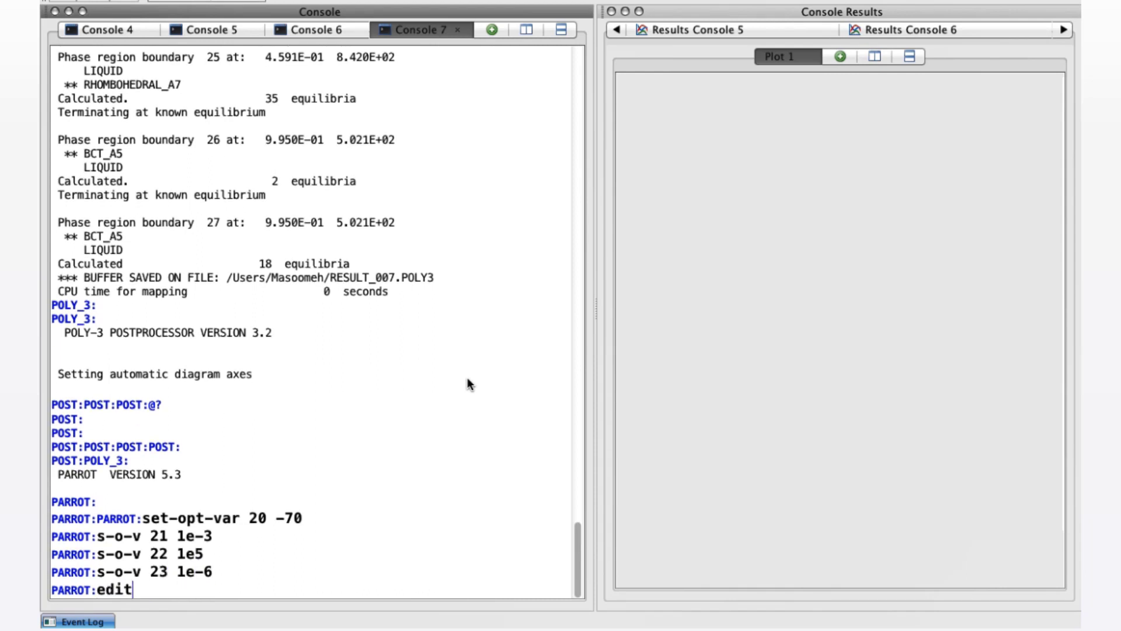
key(Return)
text(read 1)
key(Return)
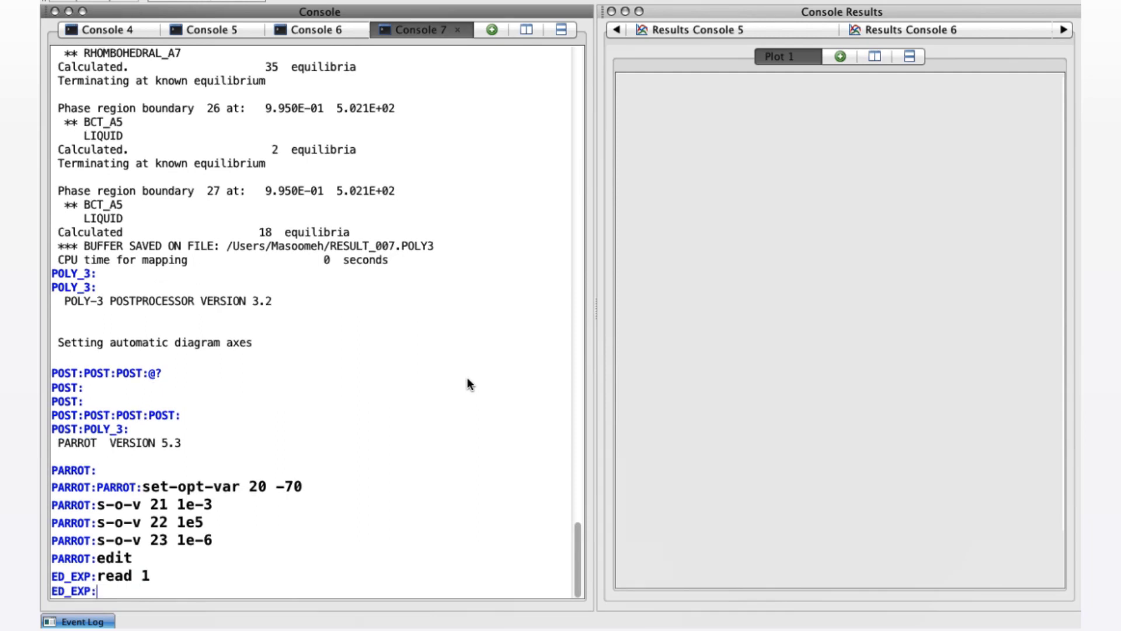
Set the weight of all equilibria, first-last, to 0, correcting the misspelled range
text(set-we 0 first-last)
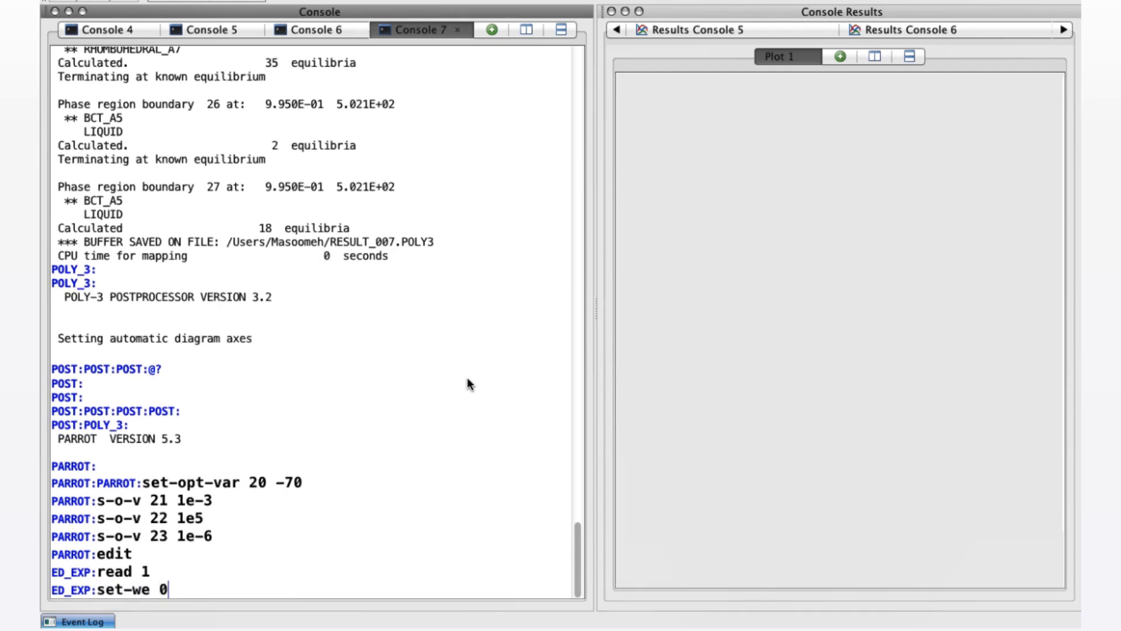
key(Return)
key(Up)
key(Left)
text(s)
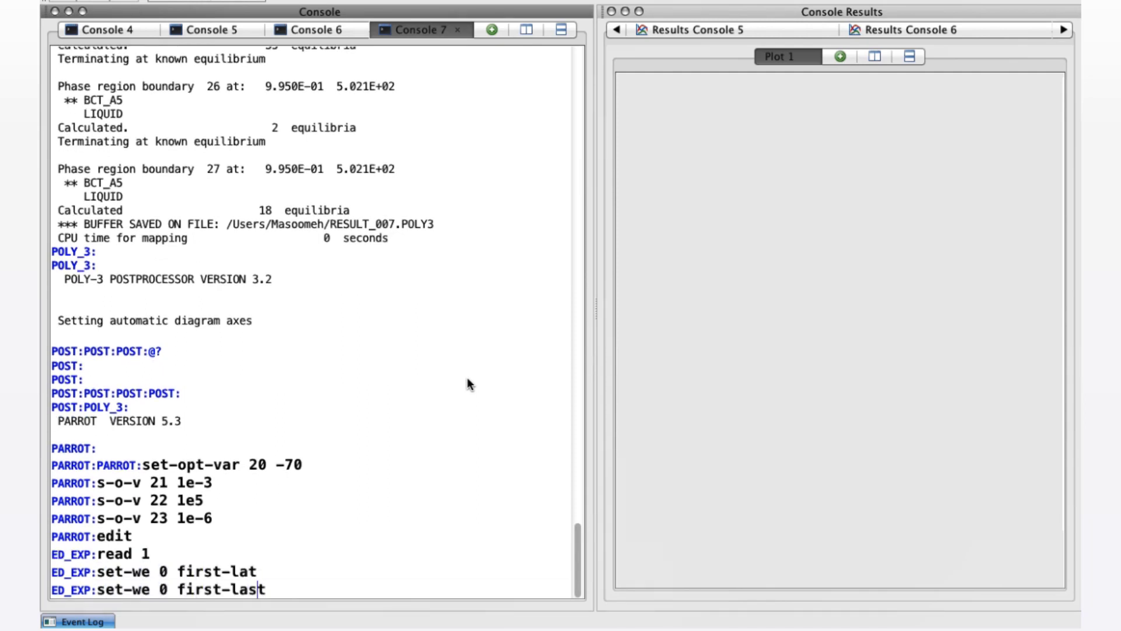
key(Return)
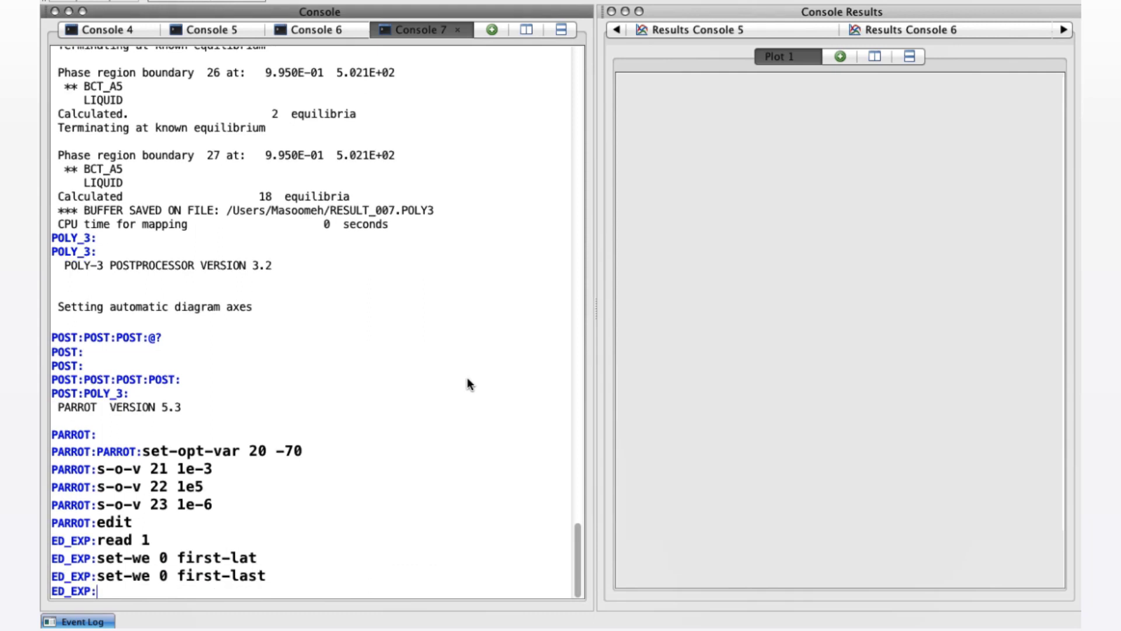
Set the weight of equilibria 1-30 to 1
text(set-w)
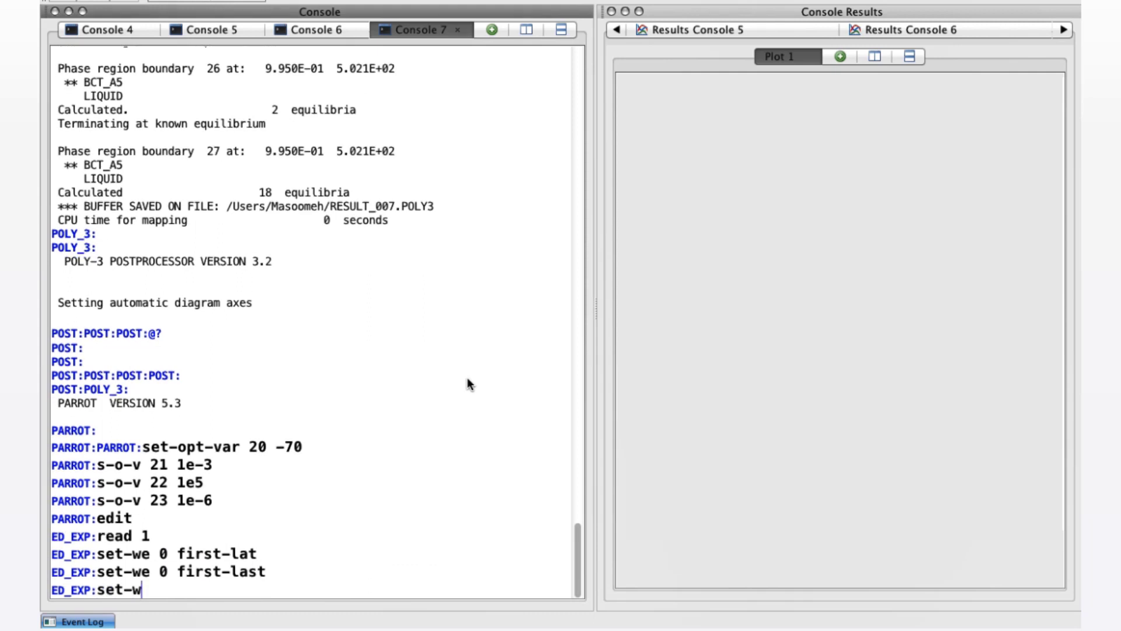
text(e 1 1-30)
key(Return)
Select the first equilibrium, compute all equilibria, and review the iterations and weights in the resulting list
text(select-eq fi)
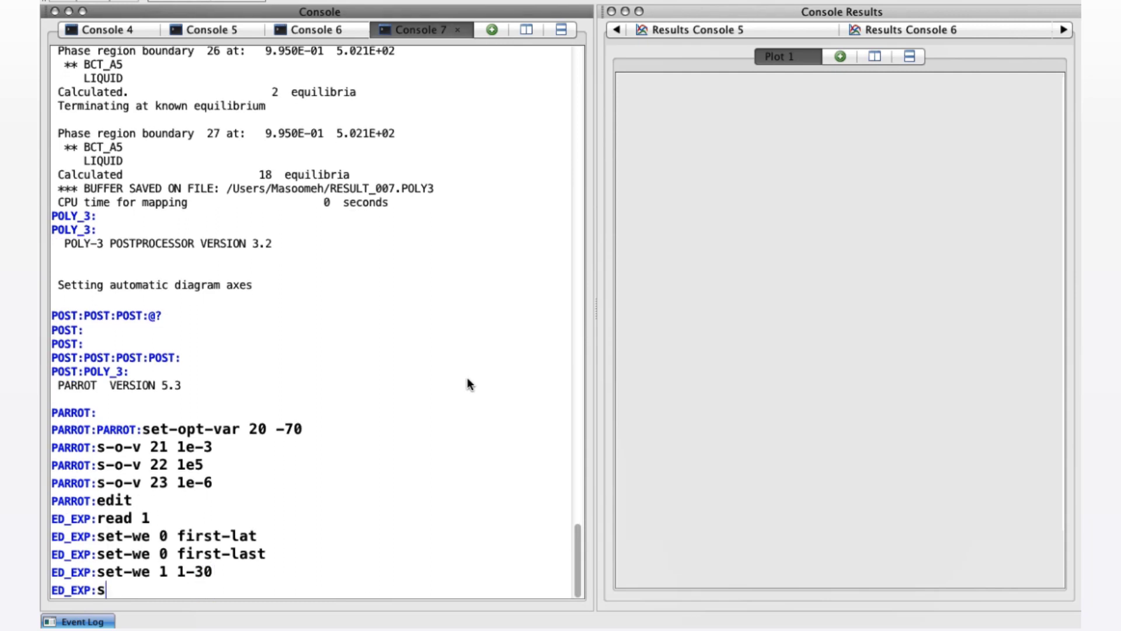
key(Return)
text(c-a)
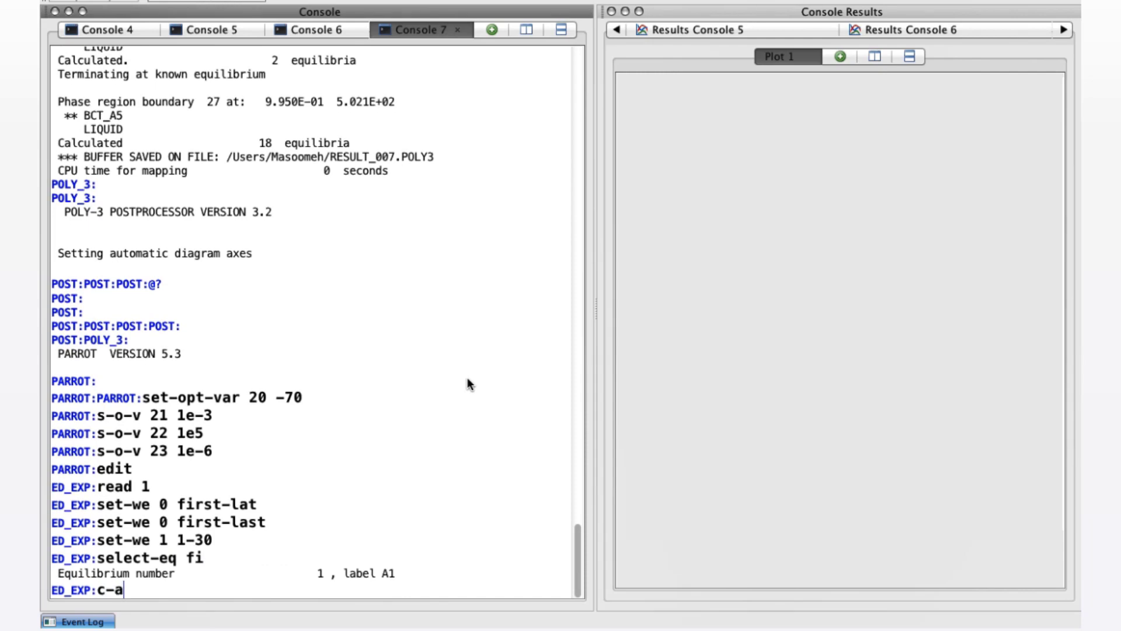
key(Return)
scroll(468, 379, up, 4)
scroll(467, 378, up, 15)
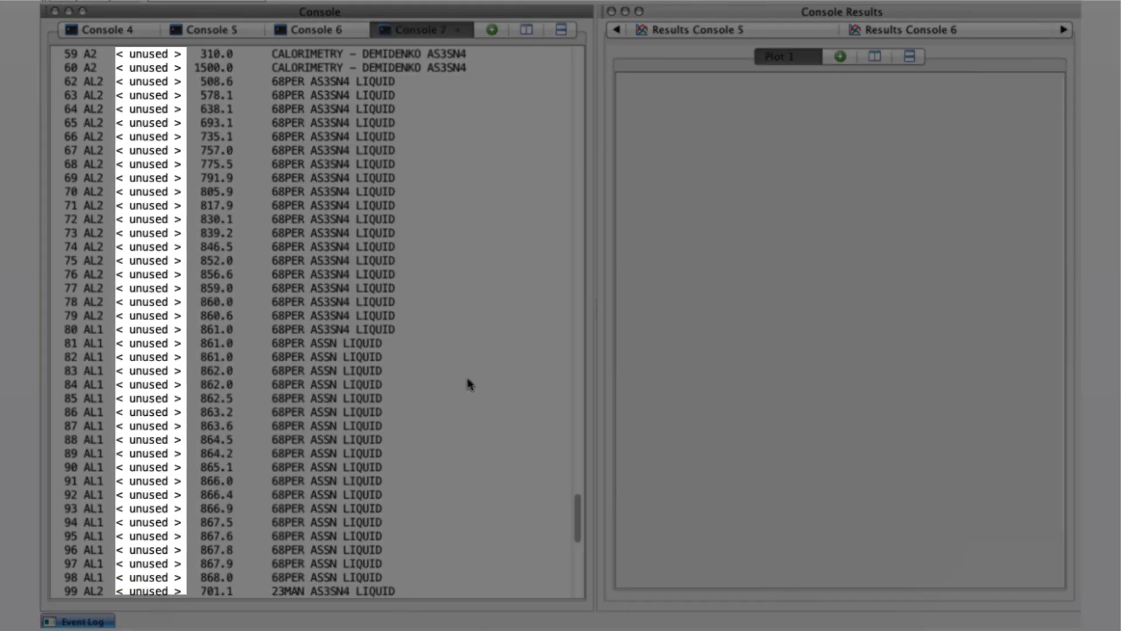
scroll(469, 383, up, 5)
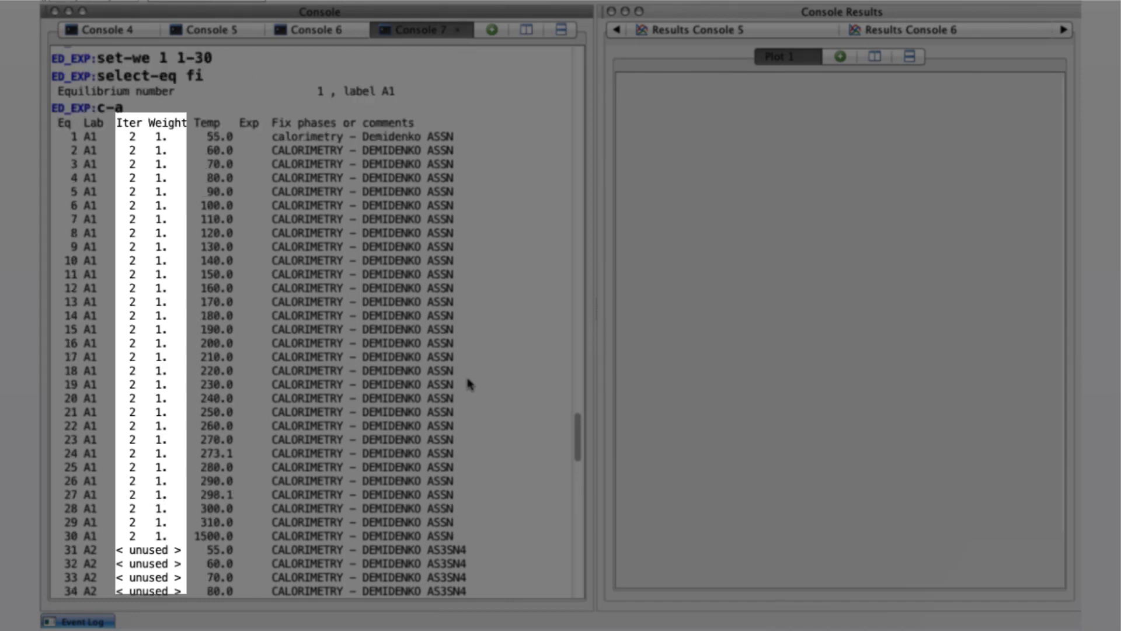
Save the computed equilibria and return from the experiment editor to PARROT
text(save)
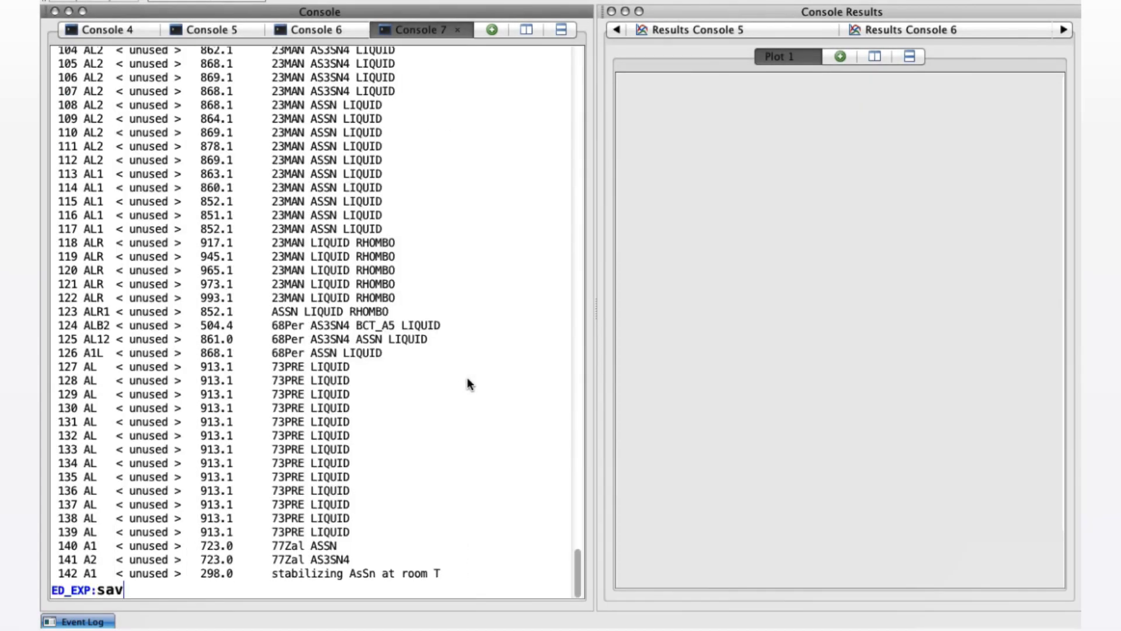
key(Return)
text(back)
key(Return)
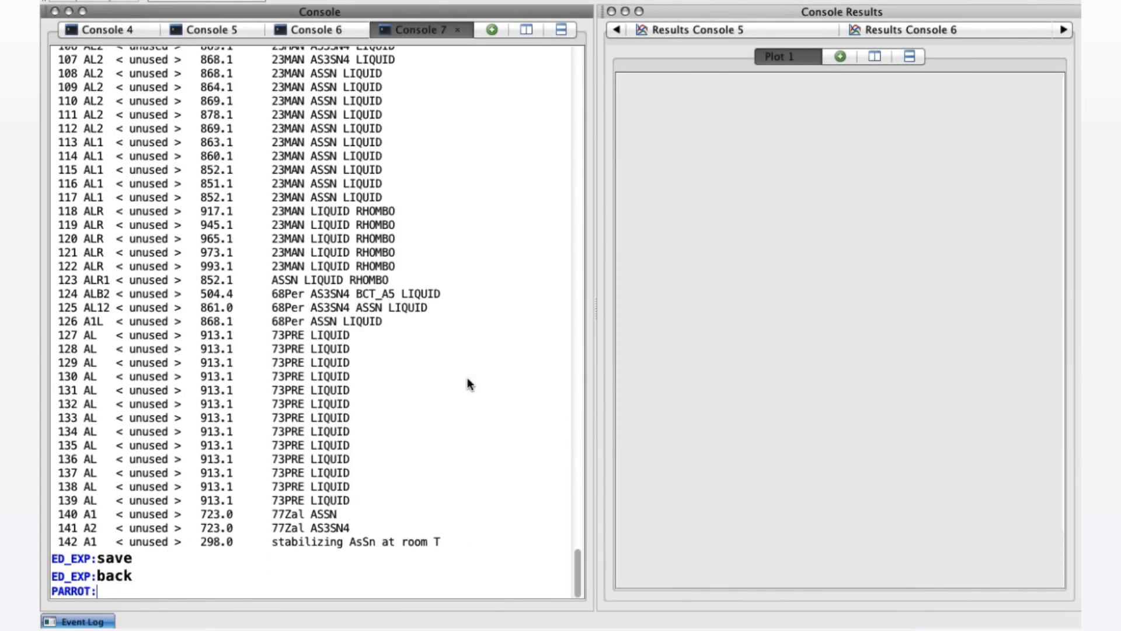
Optimize the variables with 20 iterations and list all variables with their values and relative standard deviations
text(op )
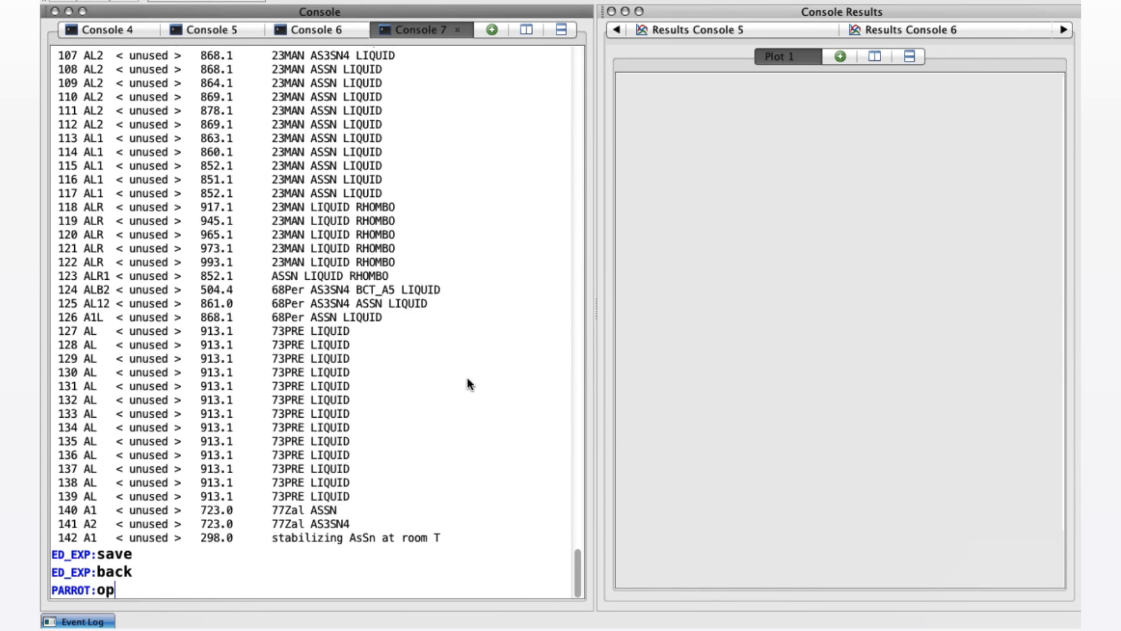
text(20)
key(Return)
text(l-a-v ,,)
key(Return)
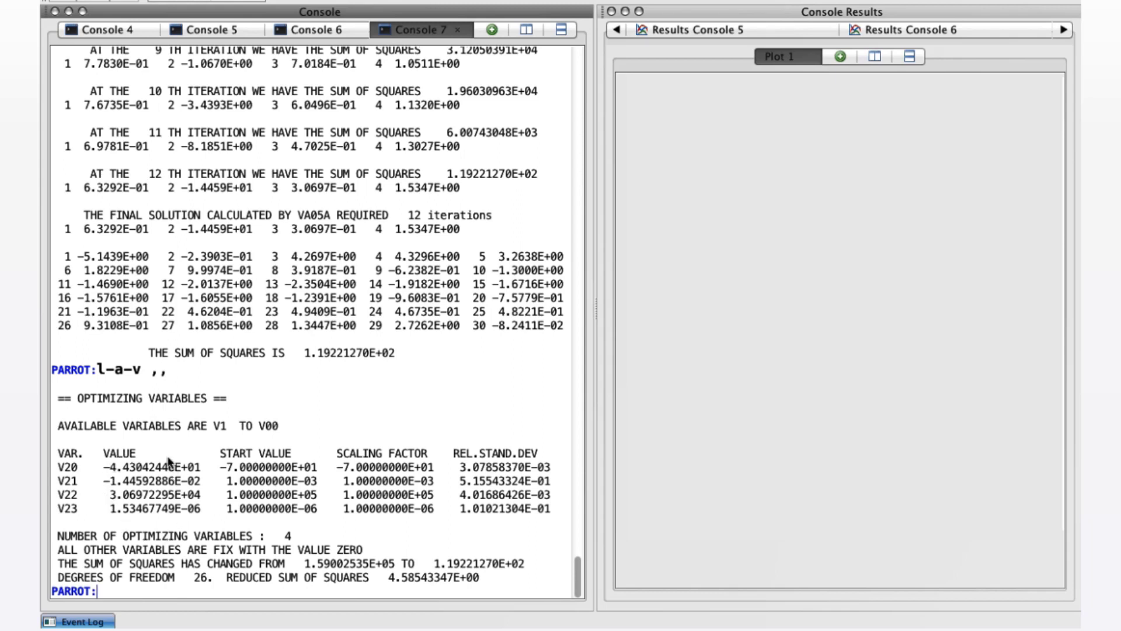
Run the AsSn macro to plot the AsSn heat capacity against the calorimetry data, and return to PARROT
text(c)
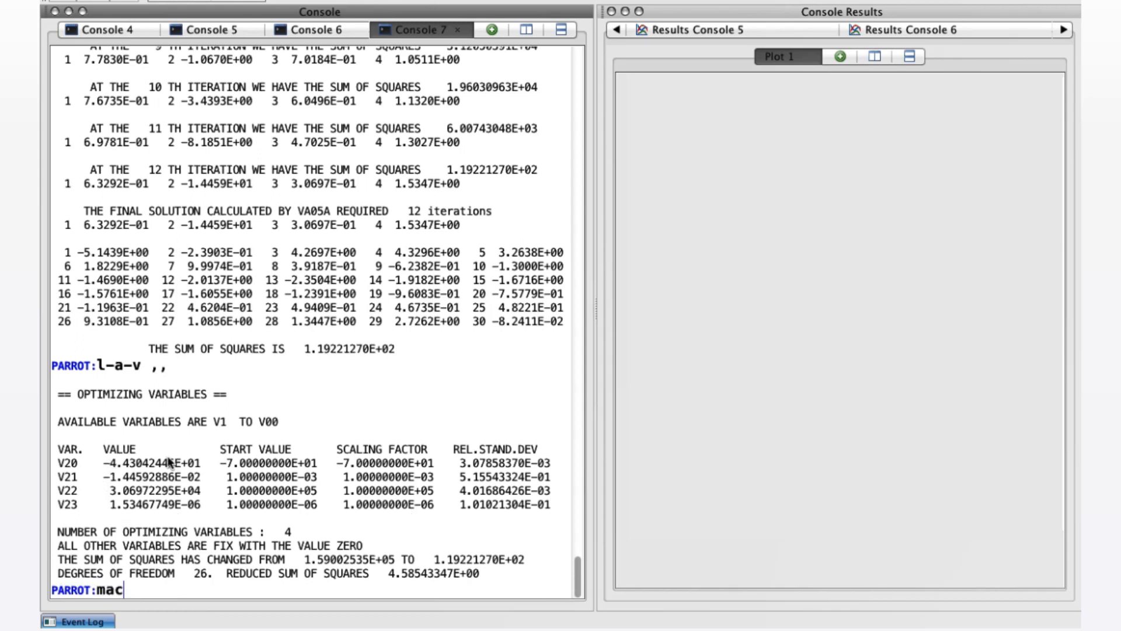
text( AsSn)
key(Return)
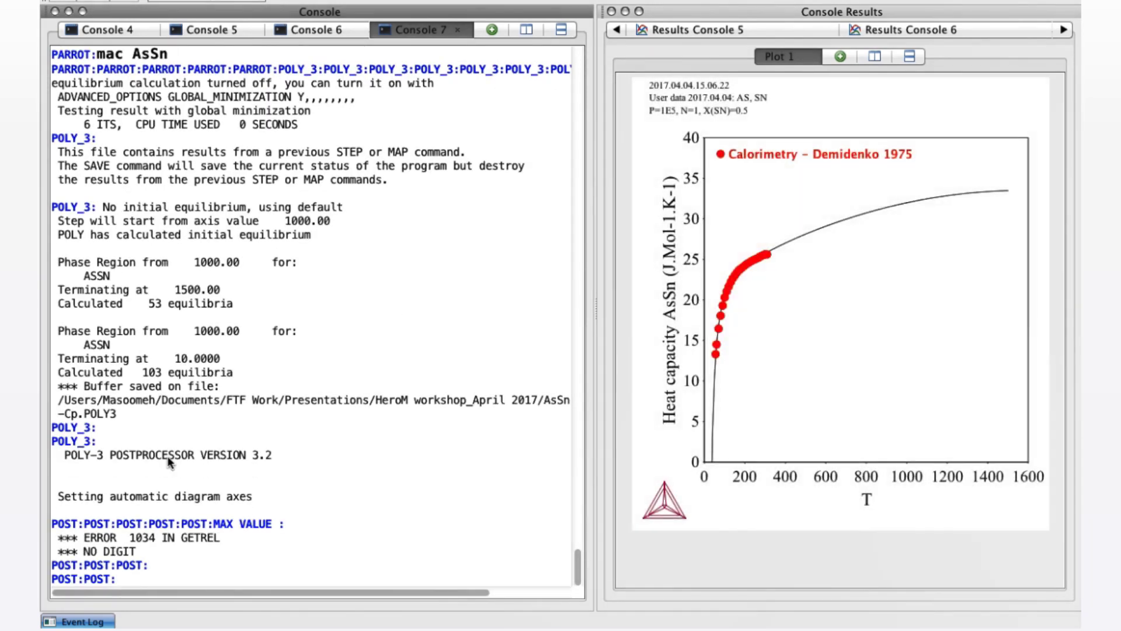
text(b)
key(Return)
text(b)
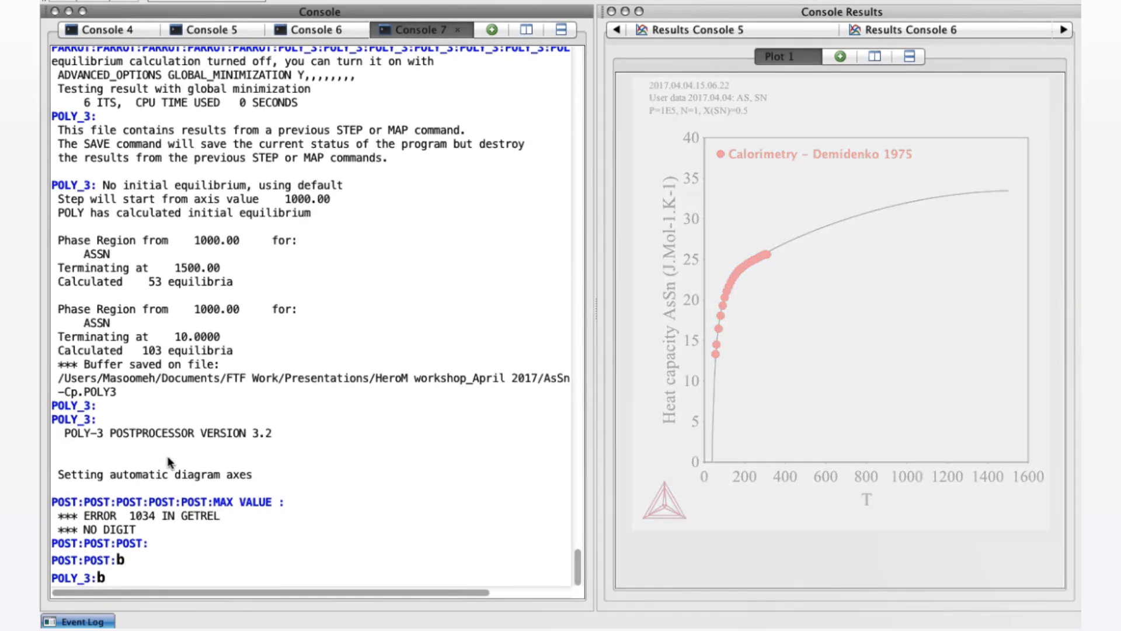
key(Return)
Calculate the As-Sn phase diagram with the cpd macro, repeat it for the entered variables 30-33, and continue past the pause to overlay experimental data
text(mac cpd)
key(Return)
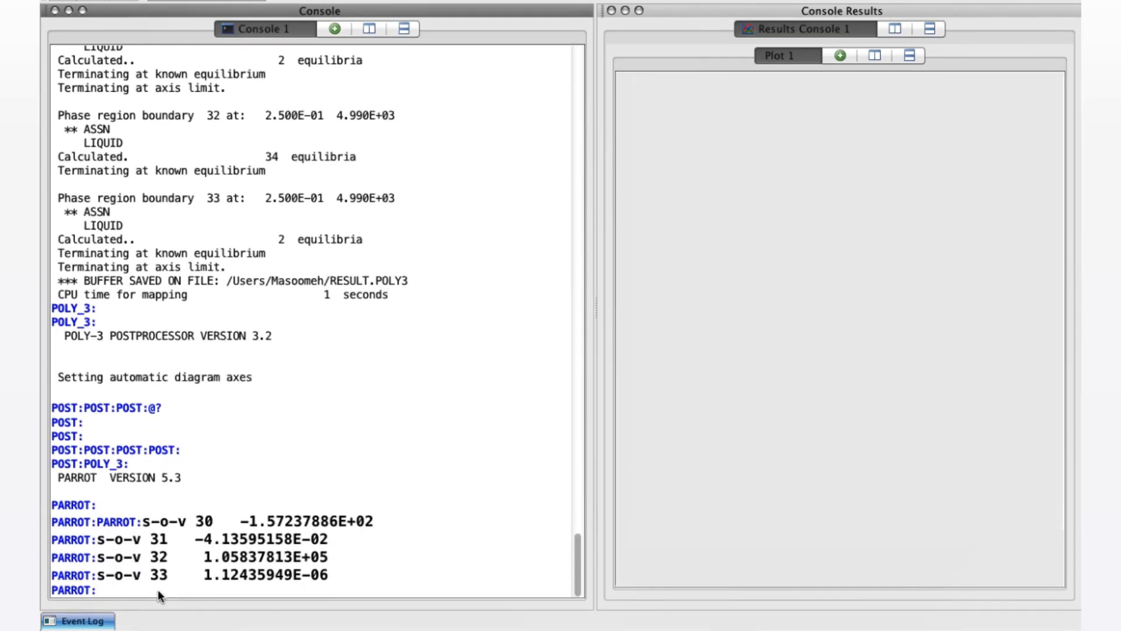
text(mac )
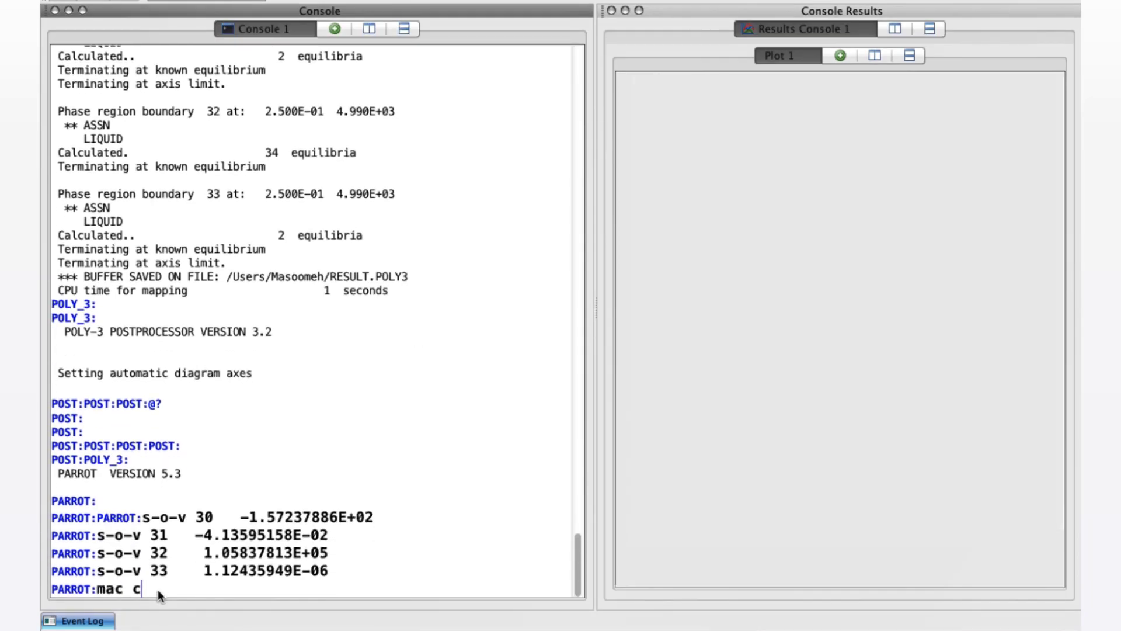
text(cpd)
key(Return)
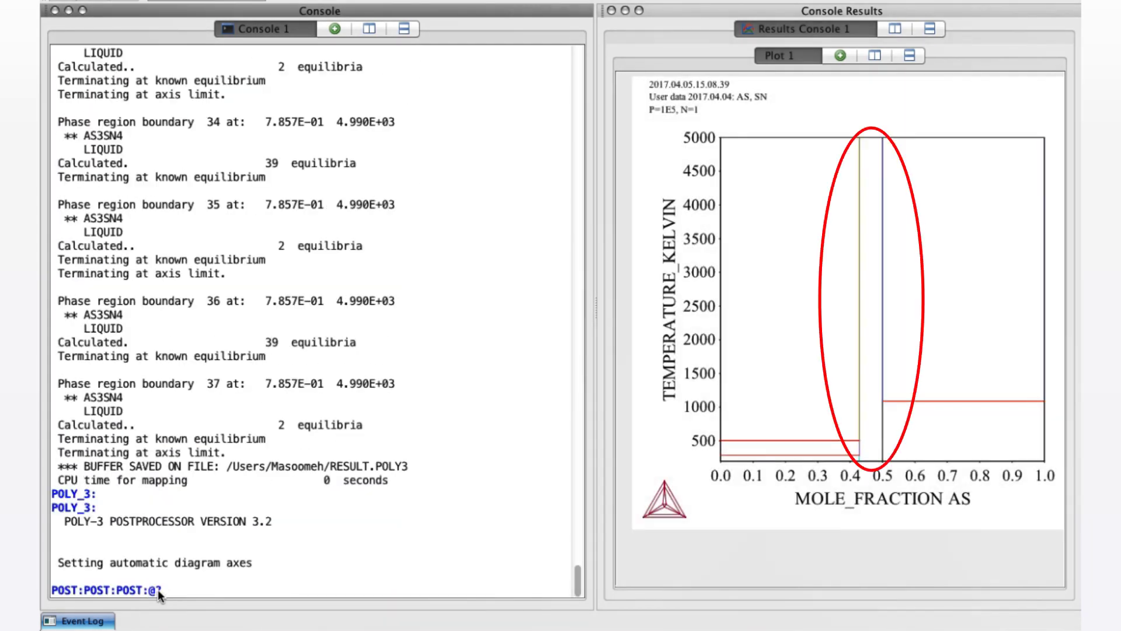
key(Return)
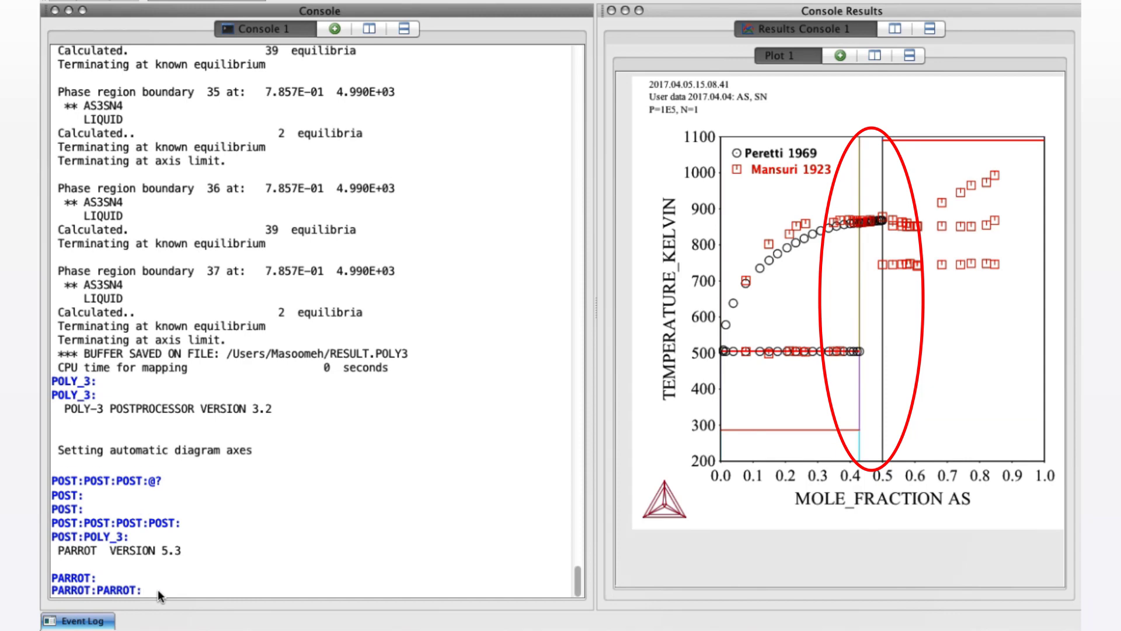
Run the As3Sn4 macro to plot the As3Sn4 heat capacity against the calorimetry data, and return to PARROT
text(mac As)
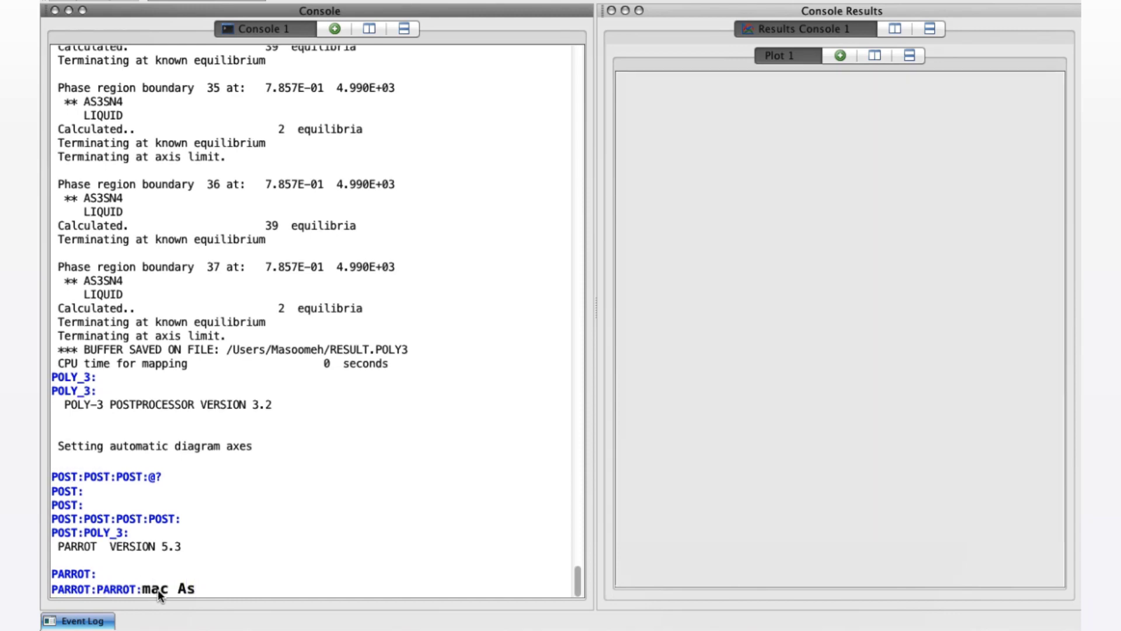
text(3Sn4)
key(Return)
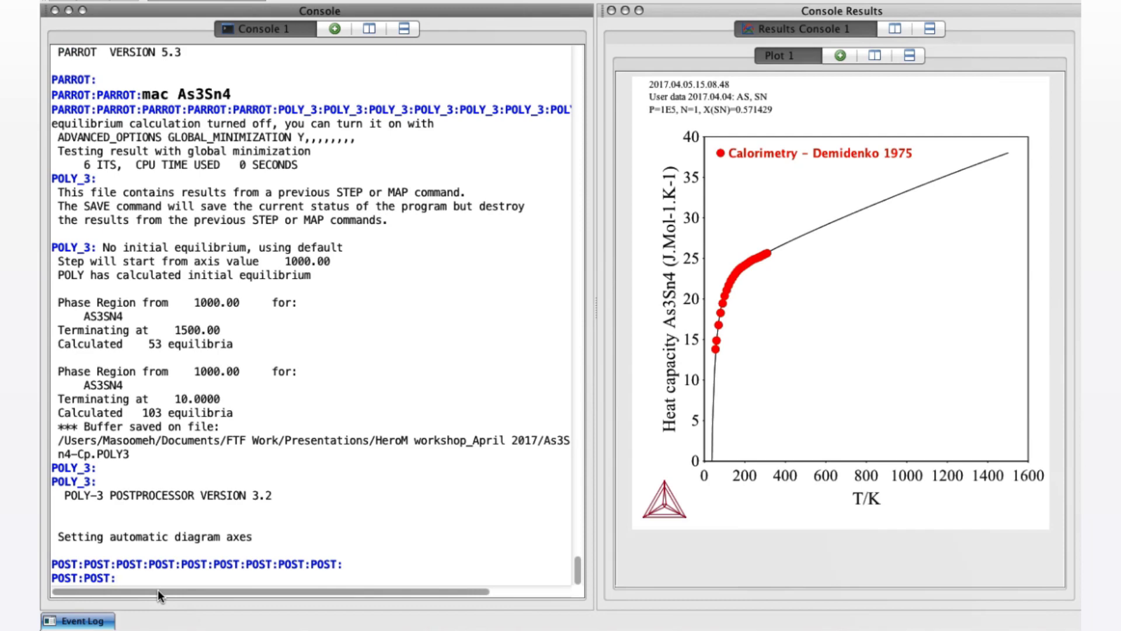
text(b)
key(Return)
text(b)
key(Return)
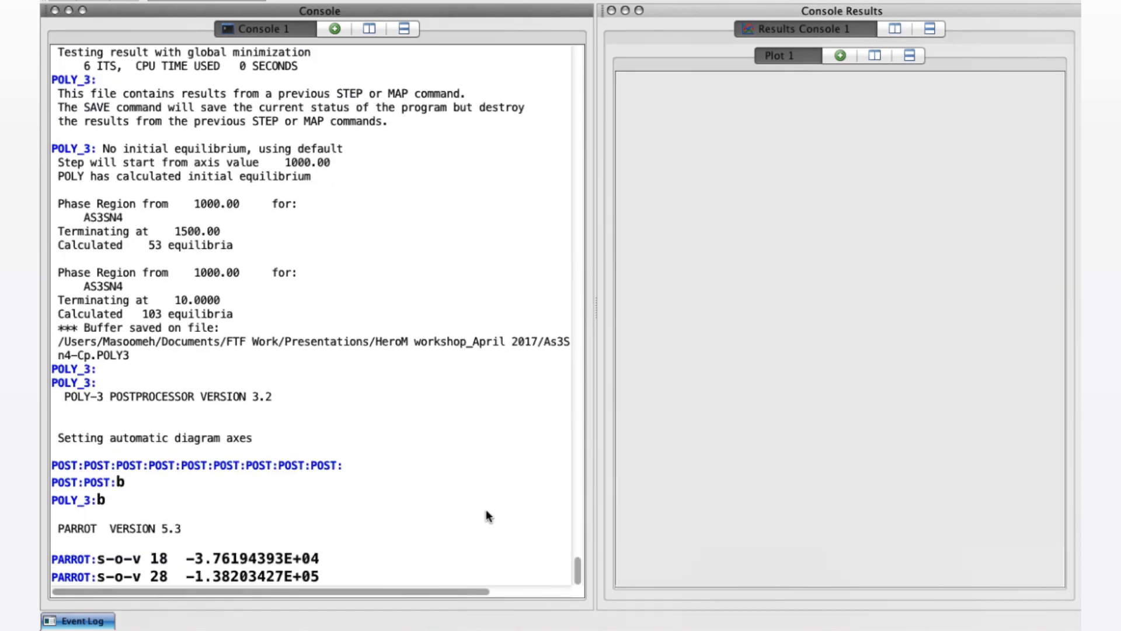
Run the Enthalpy macro to plot the enthalpy of formation against x(Sn), and return to PARROT
text(mac Enh)
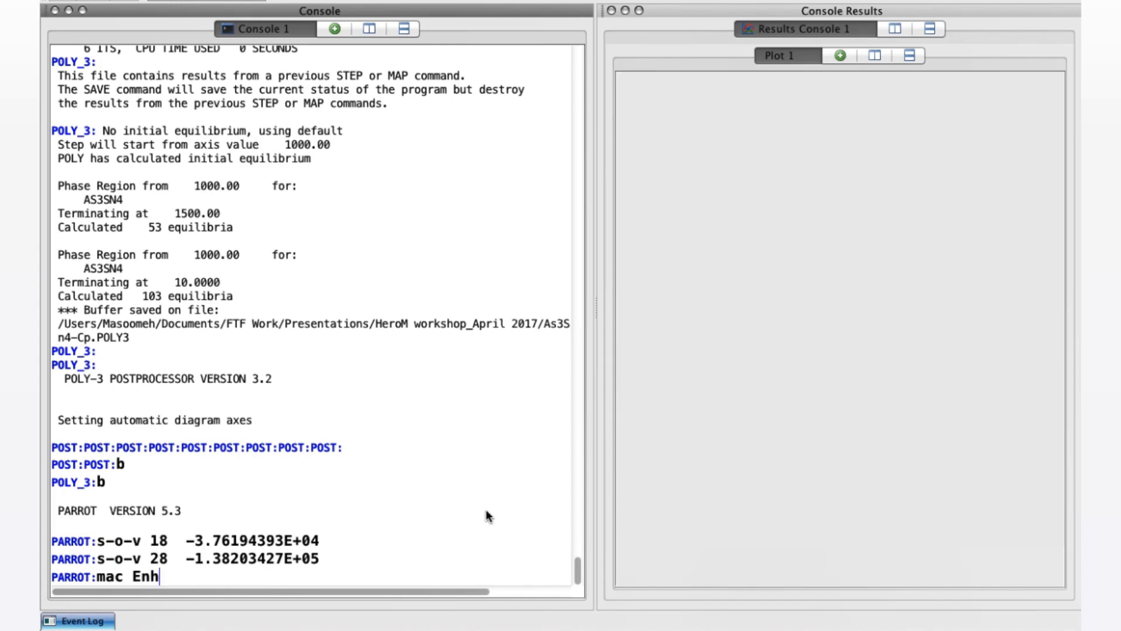
key(BackSpace)
text(thalpy)
key(Return)
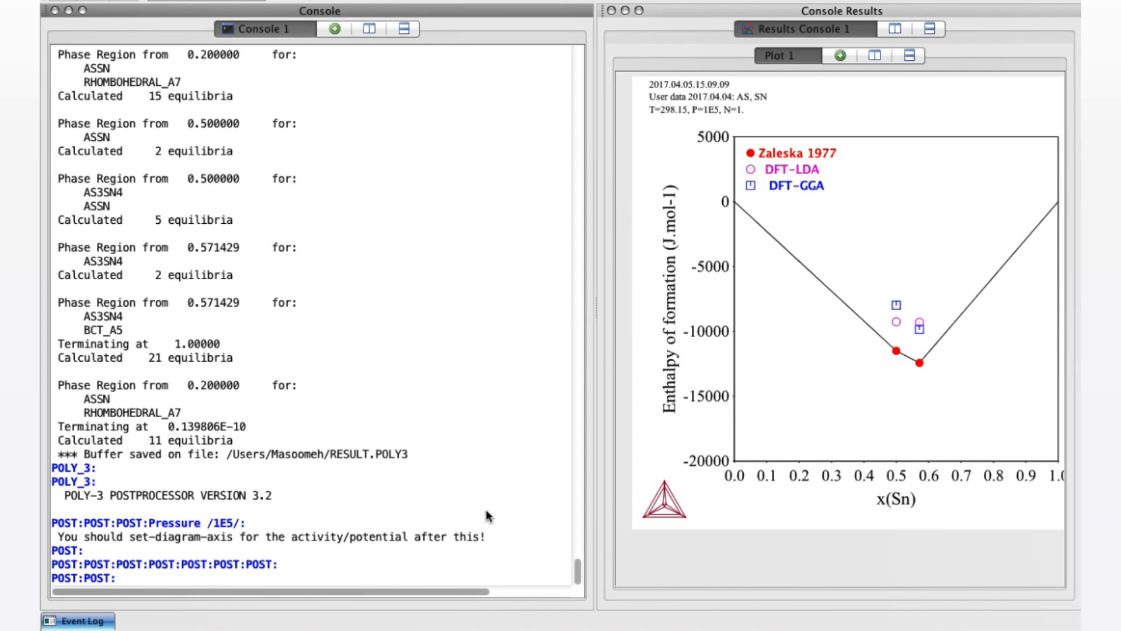
text(b)
key(Return)
text(b)
key(Return)
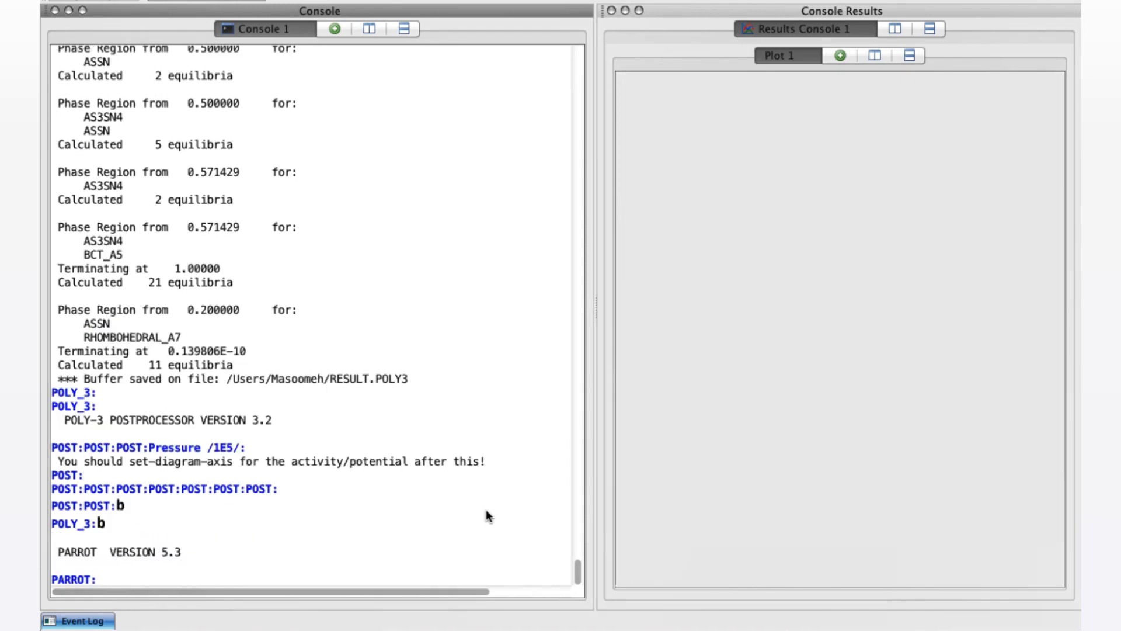
Recalculate the phase diagram with the cpd macro, and run it again for the entered variables 1, 2, 10, 19 and 29
text(mac cpd)
key(Return)
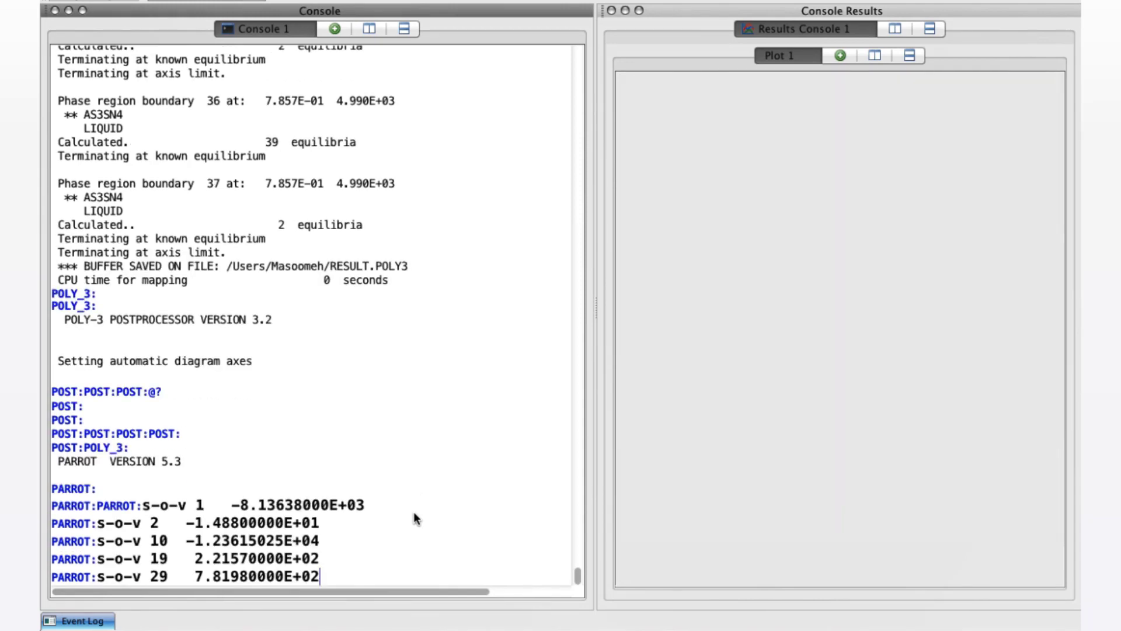
text(mac)
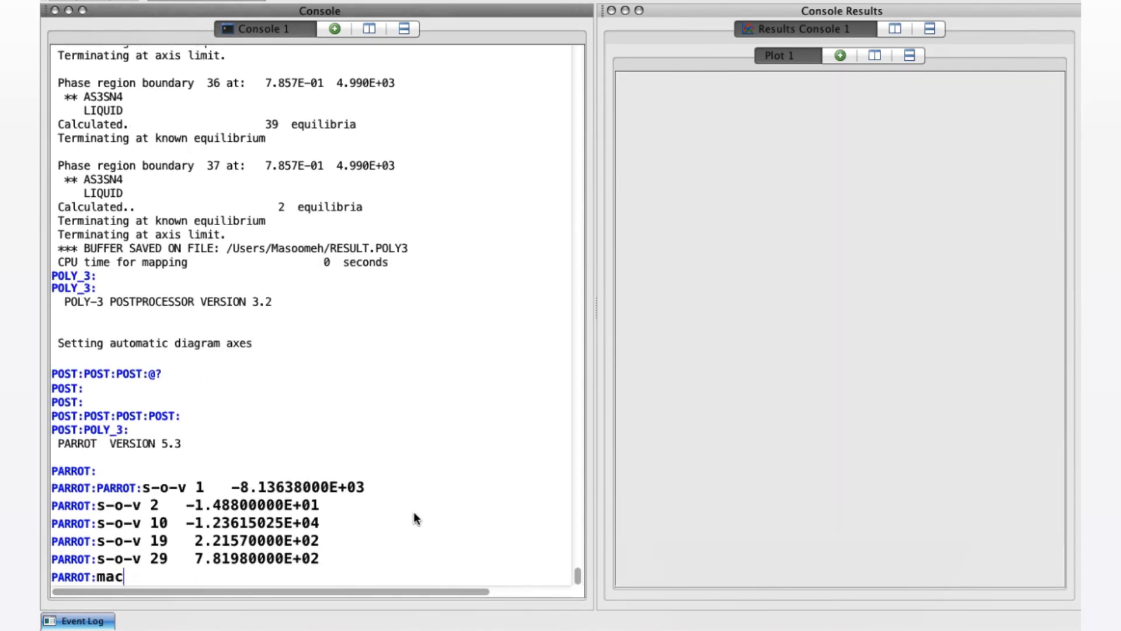
text( cpd)
key(Return)
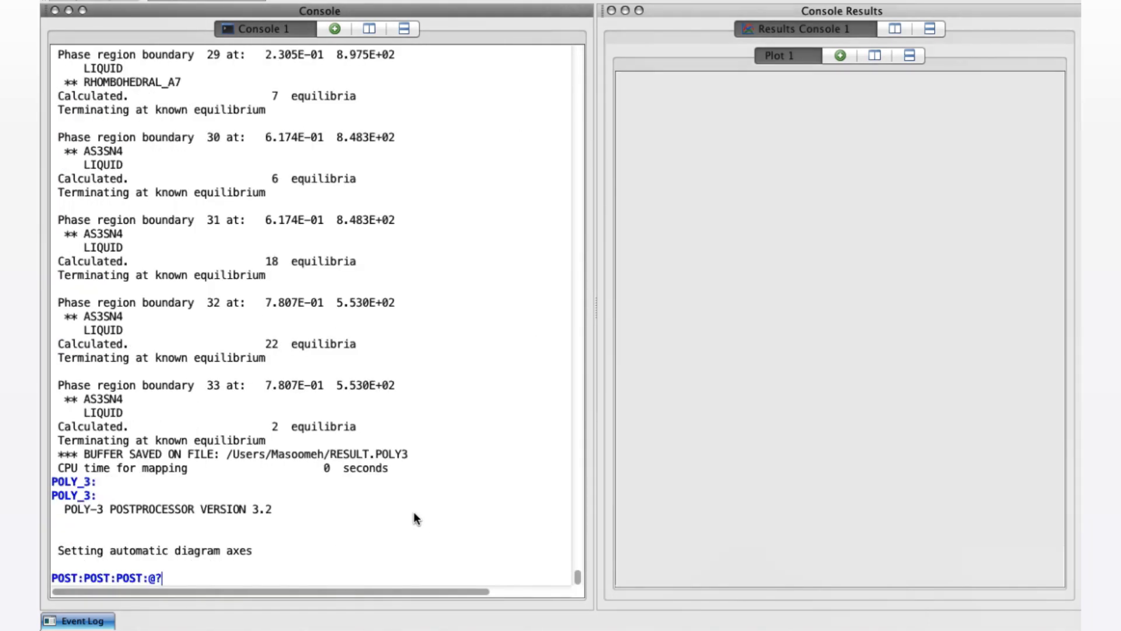